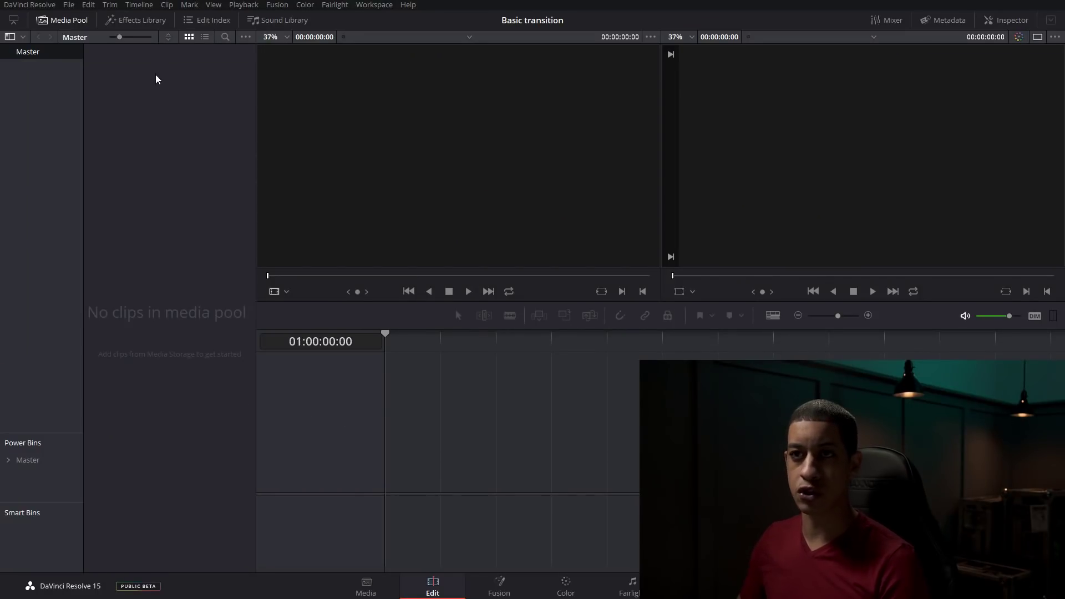
# Step: Place a Solid Color generator from the Effects Library's Generators onto Video 1
pyautogui.click(148, 24)
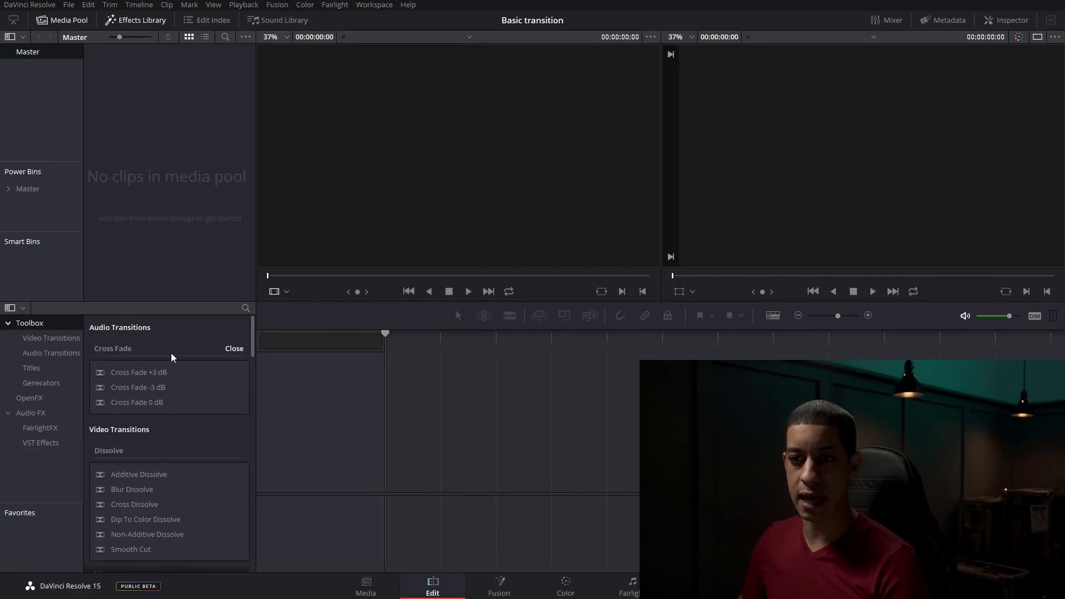
pyautogui.click(39, 384)
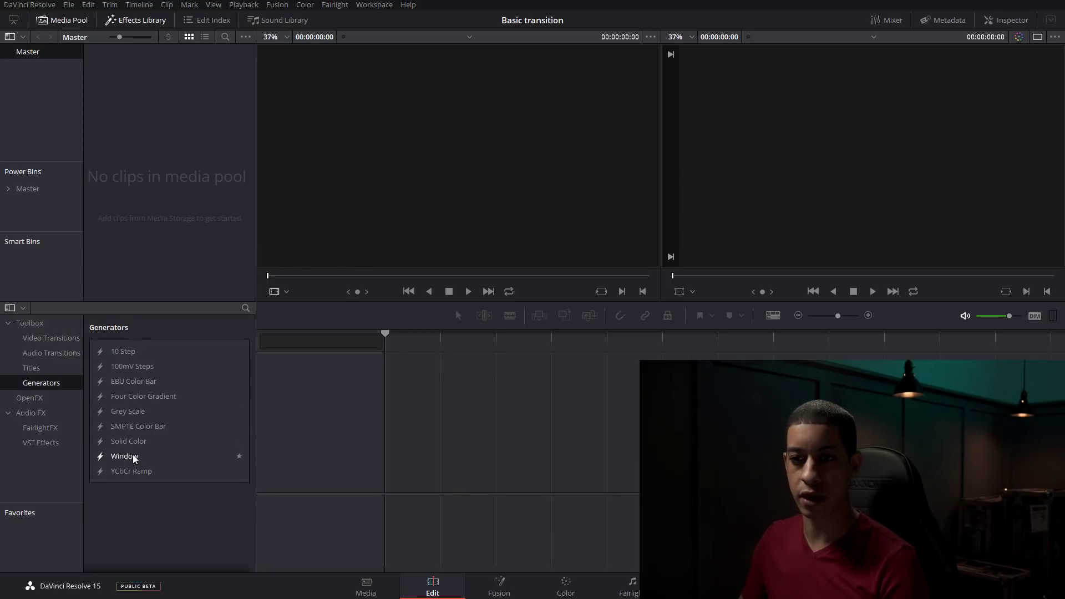
pyautogui.moveTo(129, 441); pyautogui.dragTo(403, 487)
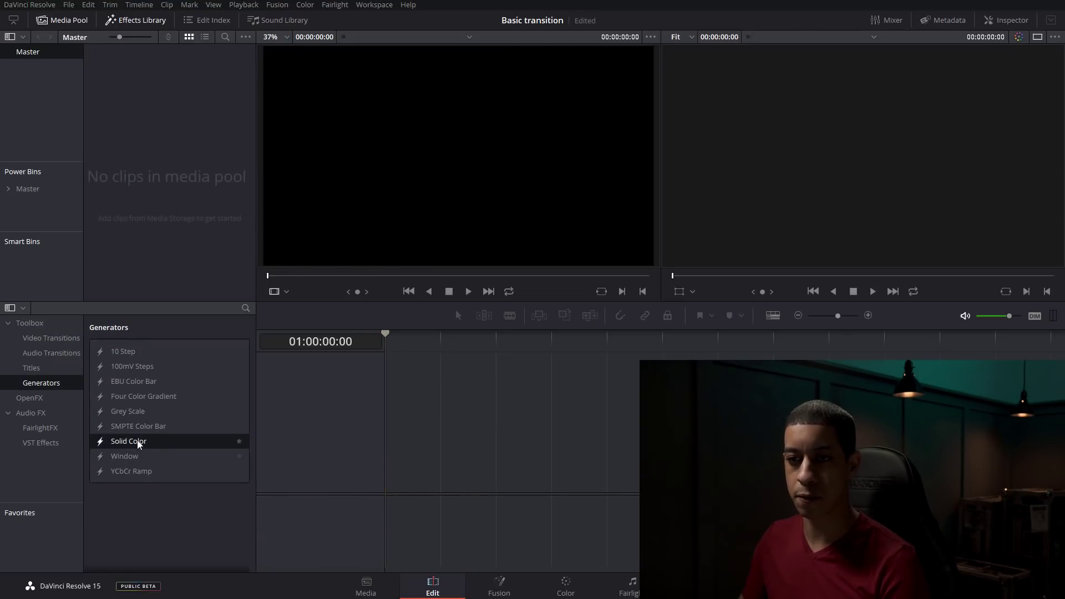
pyautogui.moveTo(139, 444); pyautogui.dragTo(585, 472)
# Step: Turn the Solid Color clip into Compound Clip 1 and open it in Fusion
pyautogui.rightClick(466, 475)
pyautogui.click(558, 328)
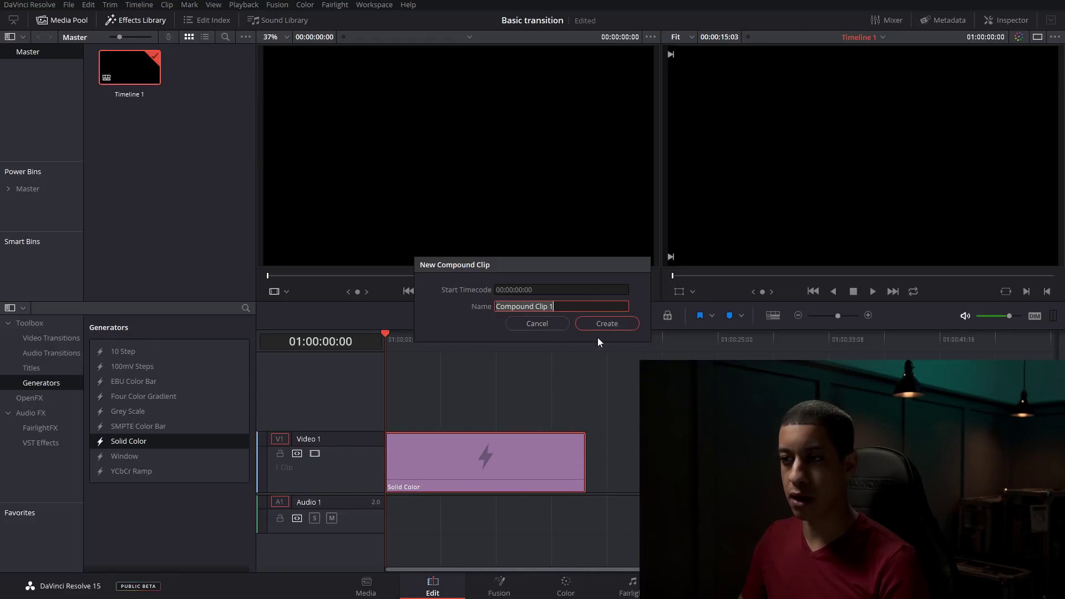
pyautogui.click(605, 324)
pyautogui.click(495, 442)
pyautogui.click(504, 585)
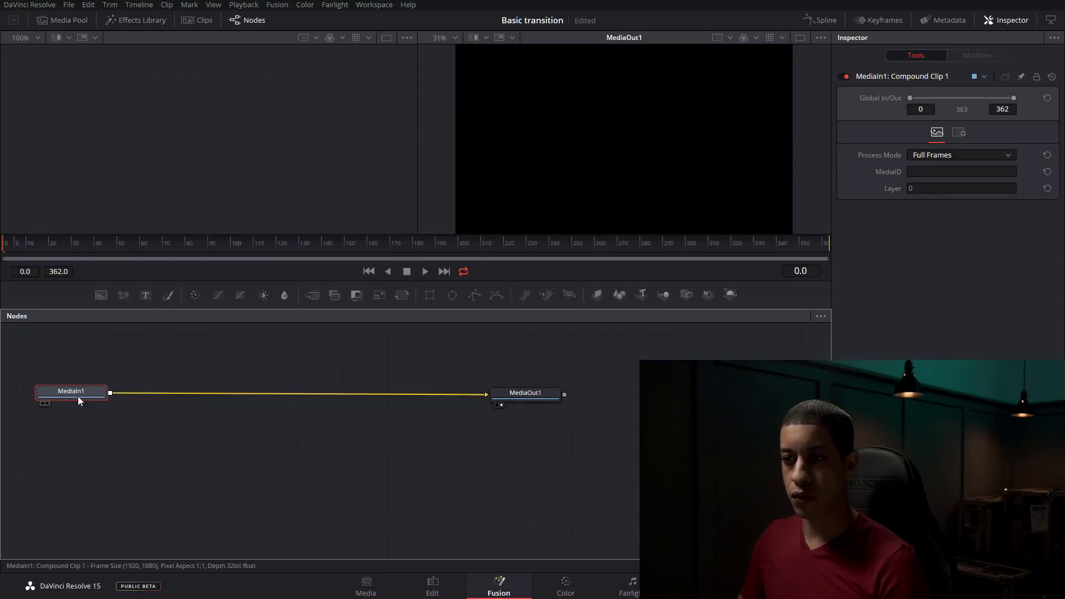
# Step: Reposition MediaIn1 and MediaOut1 in the node graph and arrange them to the grid
pyautogui.moveTo(77, 396); pyautogui.dragTo(389, 395)
pyautogui.keyDown('ctrl'); pyautogui.click(527, 395); pyautogui.keyUp('ctrl')
pyautogui.moveTo(527, 395); pyautogui.dragTo(775, 354)
pyautogui.click(336, 414)
pyautogui.rightClick(336, 414)
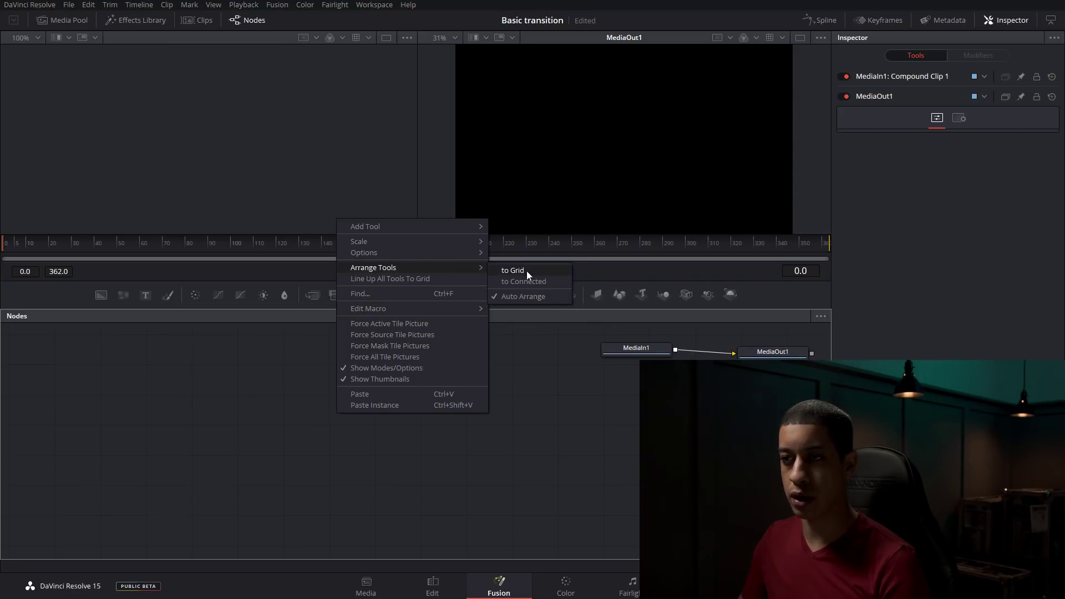
pyautogui.click(527, 270)
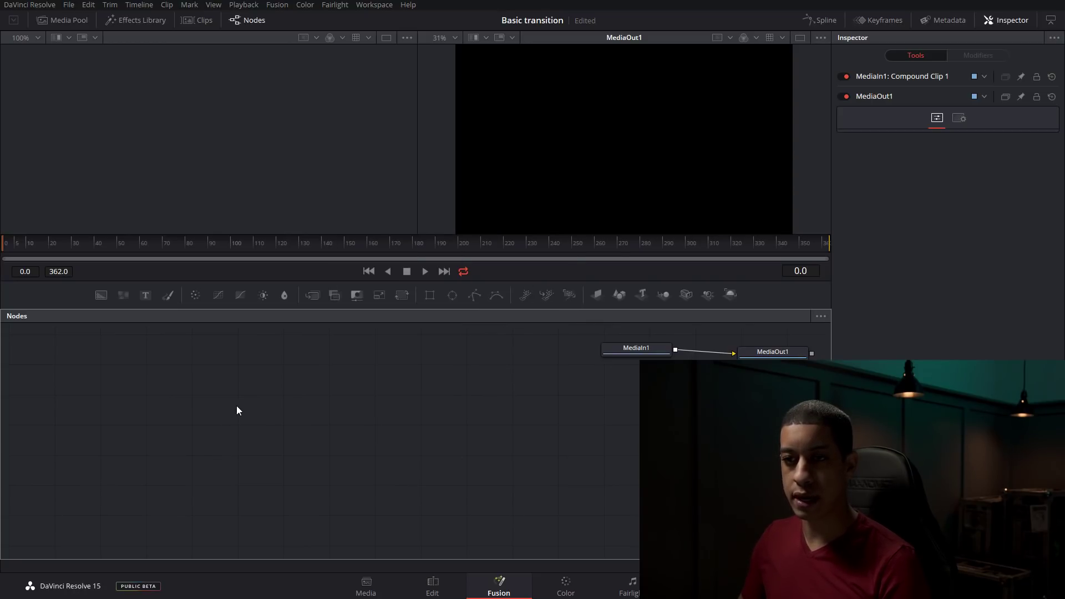
# Step: Add a Background node using the 'back' tool search and move it into open space
pyautogui.hotkey('shift', 'space')
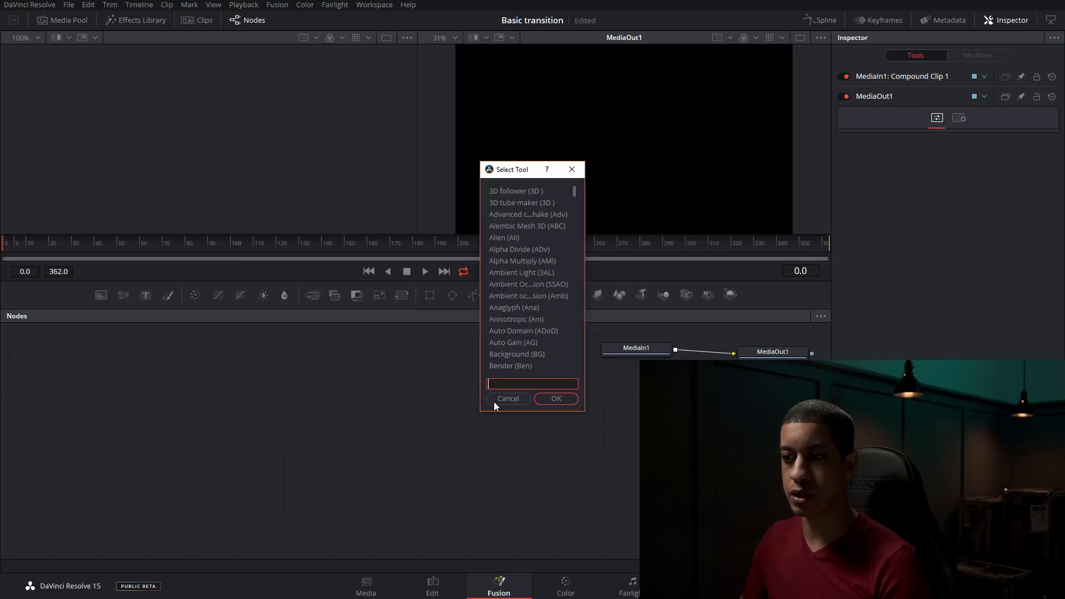
pyautogui.click(499, 399)
pyautogui.hotkey('shift', 'space')
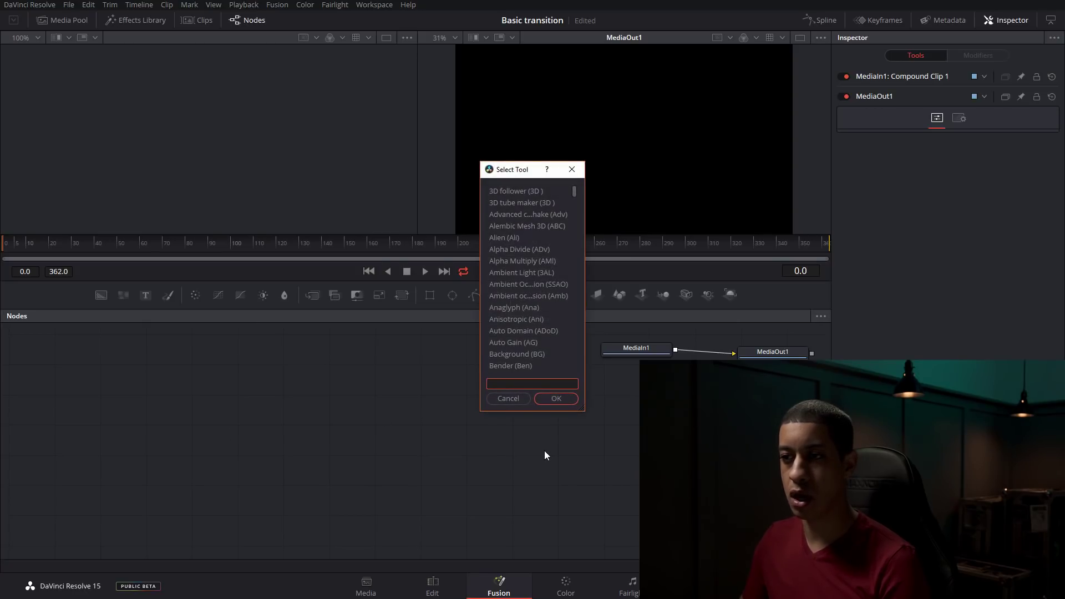
pyautogui.write('back')
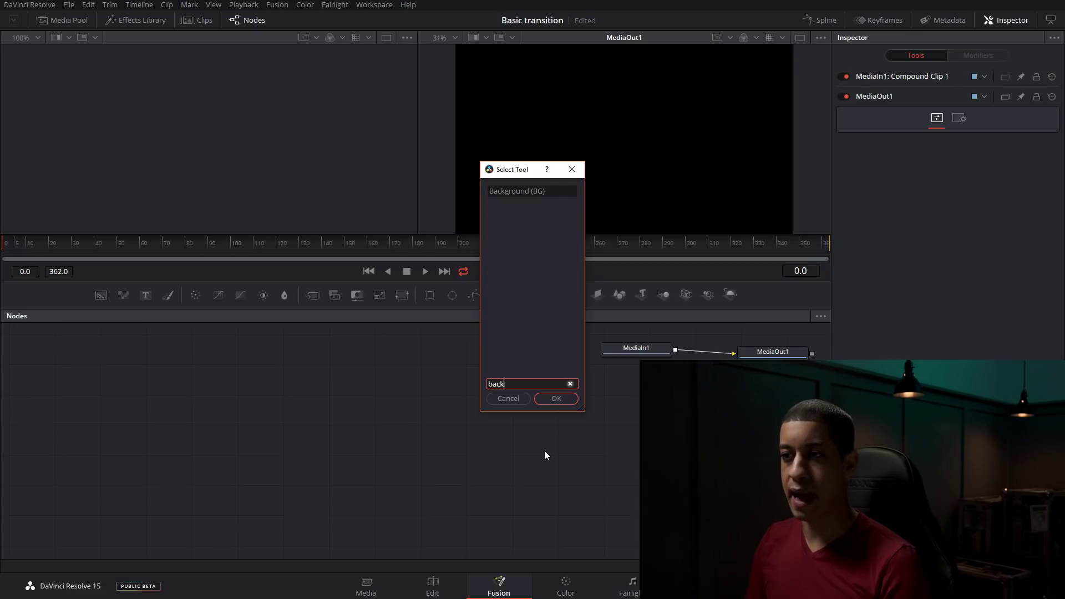
pyautogui.press('Return')
pyautogui.moveTo(494, 450); pyautogui.dragTo(432, 413)
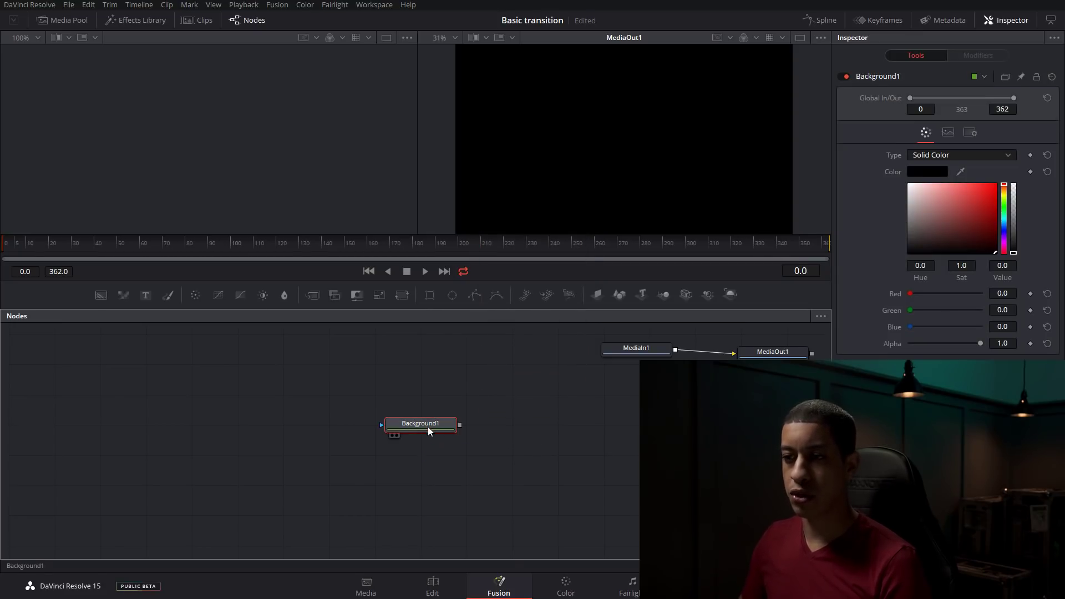
# Step: Set Background1's colour to a bright, saturated lime green
pyautogui.moveTo(972, 201); pyautogui.dragTo(988, 192)
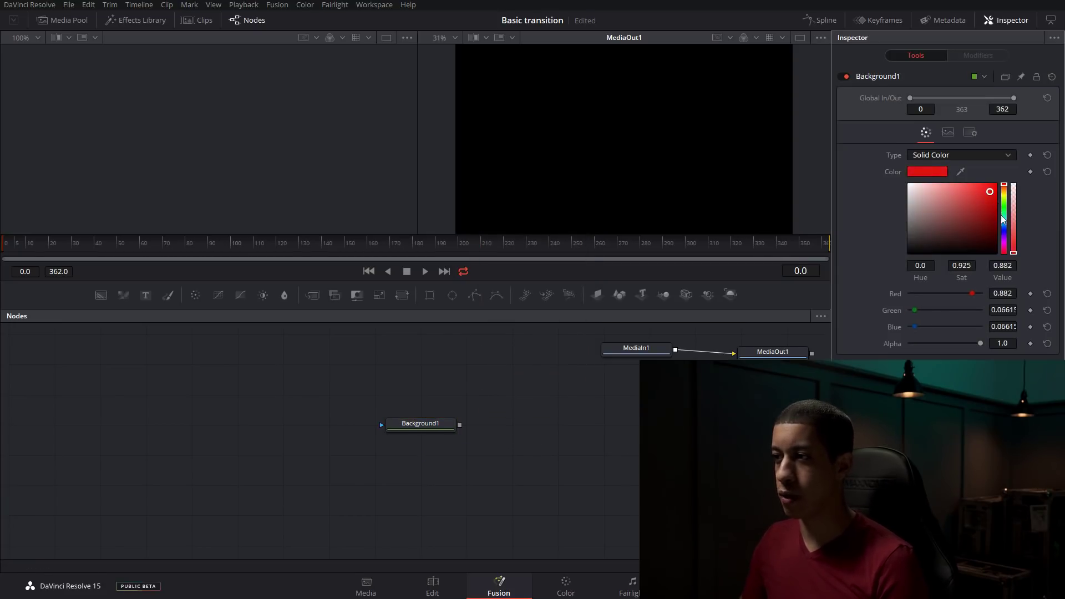
pyautogui.click(1005, 200)
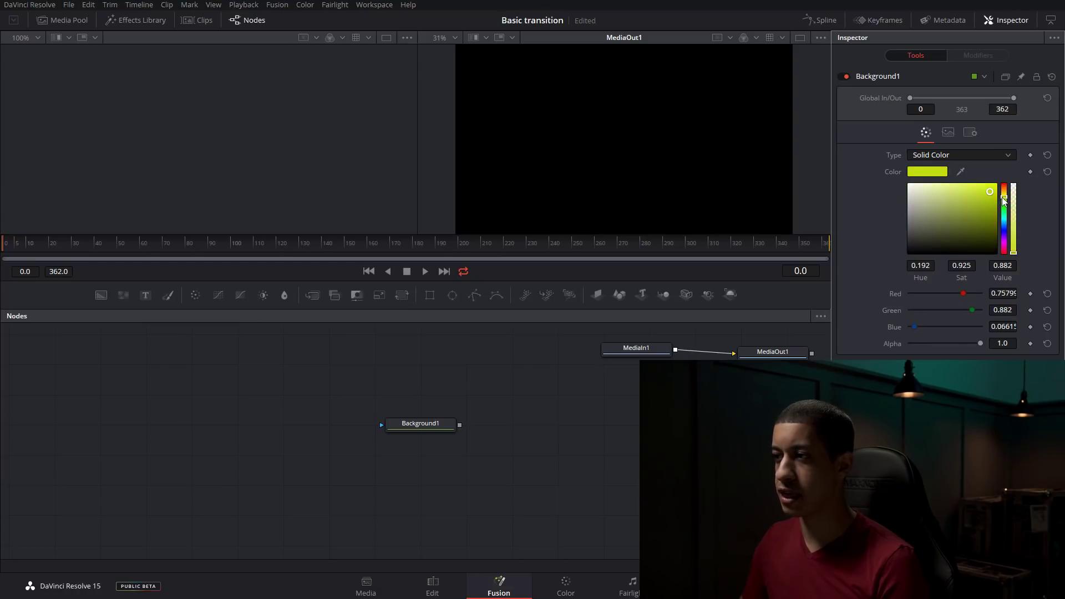
pyautogui.moveTo(1004, 201); pyautogui.dragTo(993, 189)
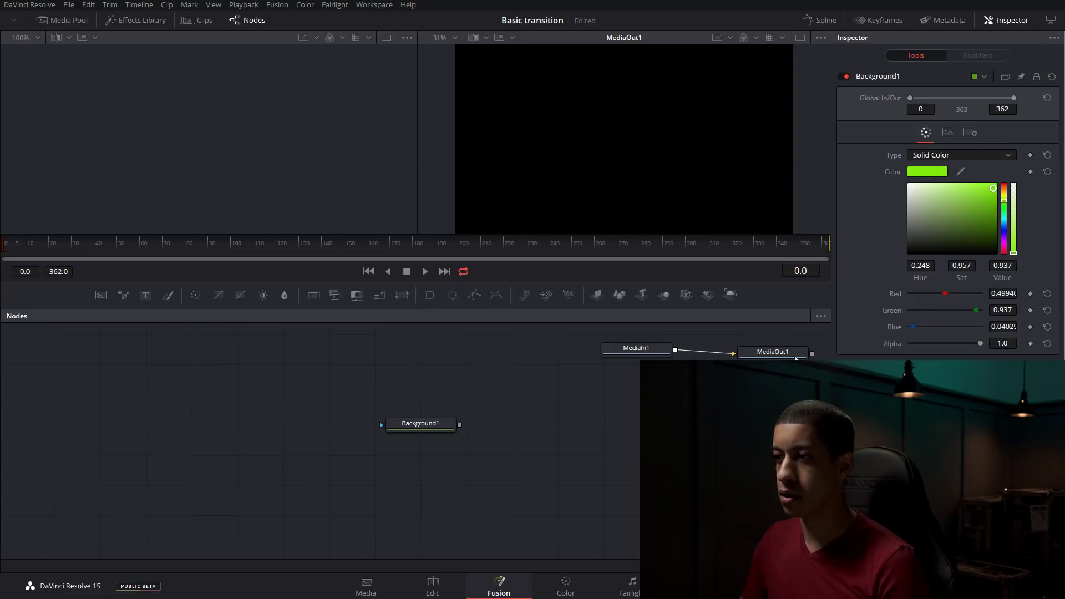
pyautogui.moveTo(444, 423); pyautogui.dragTo(596, 127)
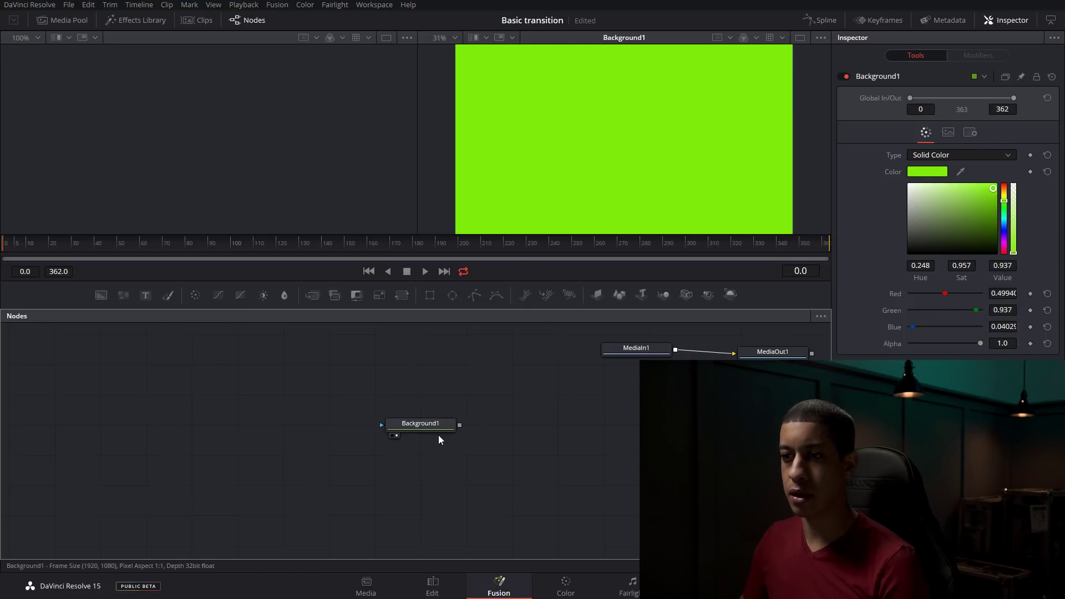
pyautogui.moveTo(397, 437); pyautogui.dragTo(443, 432)
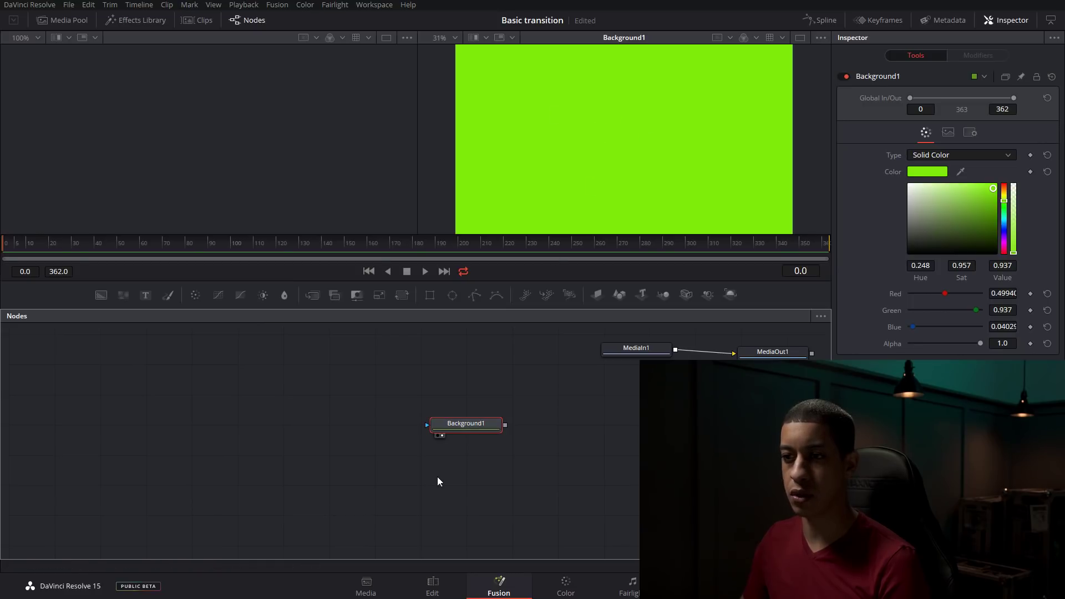
# Step: Show Background1 in the left viewer only, leaving the right viewer empty
pyautogui.press('1')
pyautogui.press('1')
pyautogui.press('2')
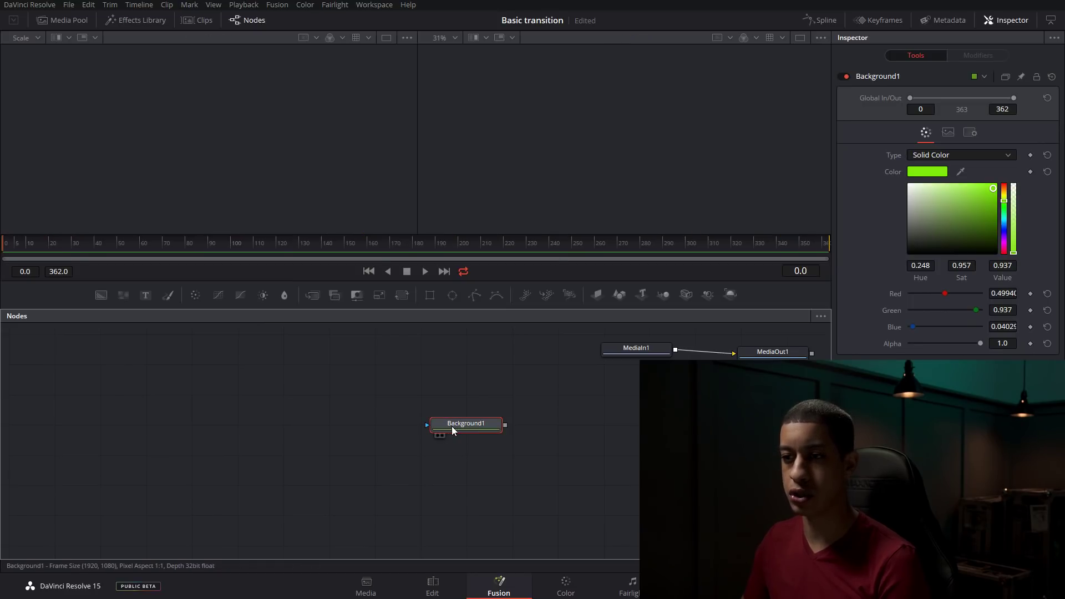
pyautogui.press('2')
pyautogui.press('1')
pyautogui.press('2')
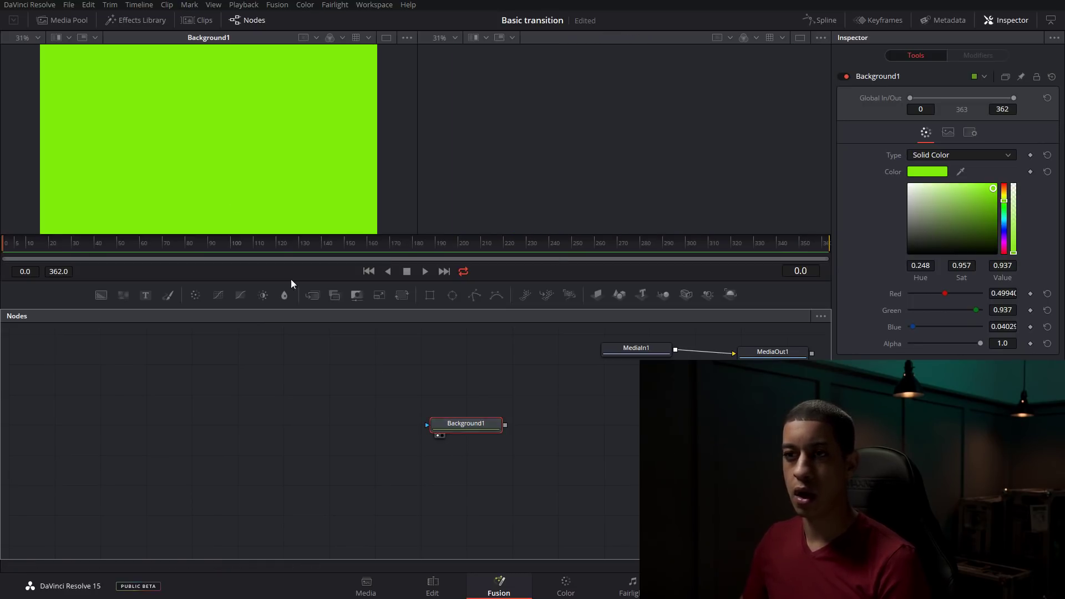
# Step: Add a Rectangle mask to Background1 using the 'rect' tool search
pyautogui.moveTo(498, 426); pyautogui.dragTo(407, 426)
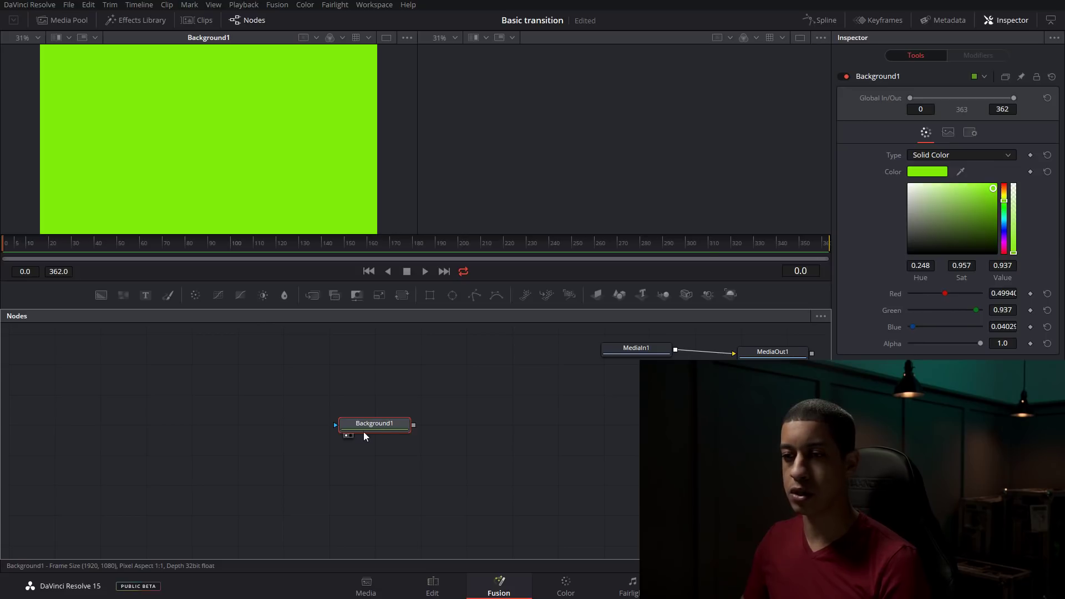
pyautogui.hotkey('shift', 'space')
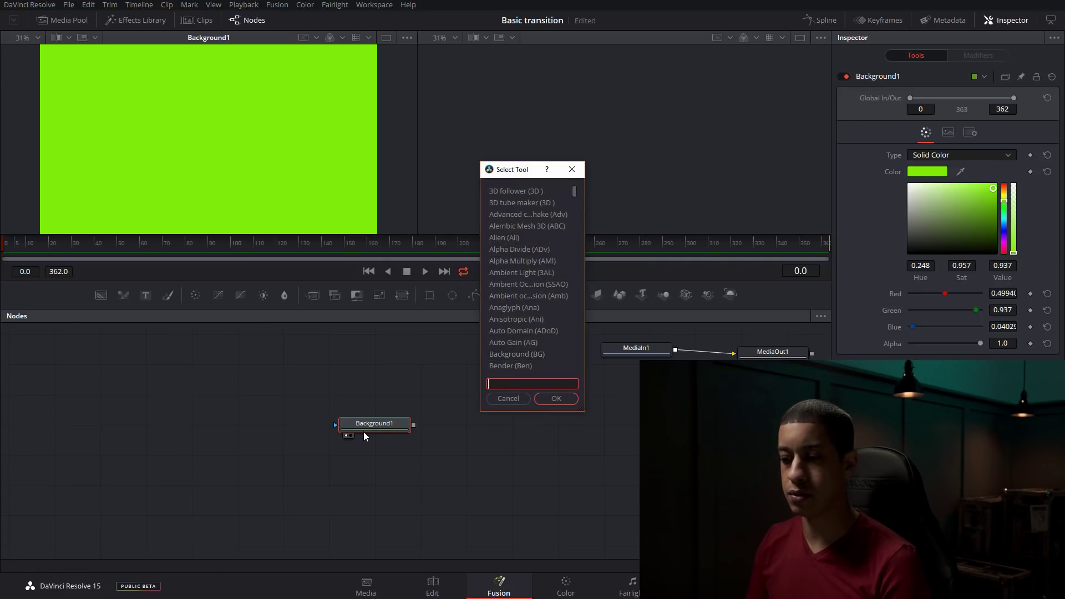
pyautogui.write('rect')
pyautogui.press('Return')
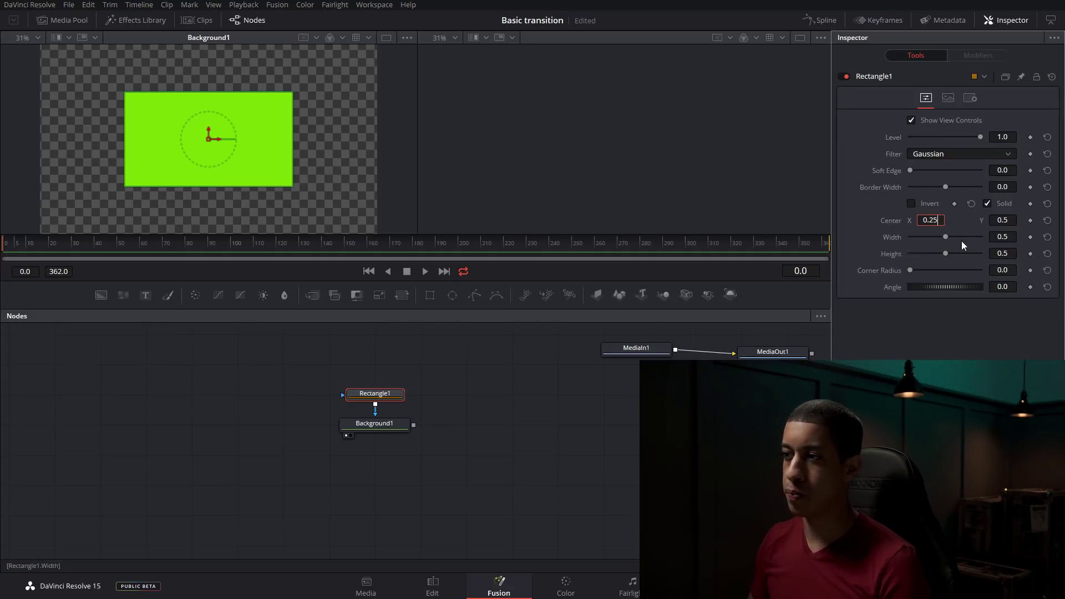
# Step: Set Rectangle1 to Center X 0.25 and Height 1.0, and place it left of Background1
pyautogui.press('Tab')
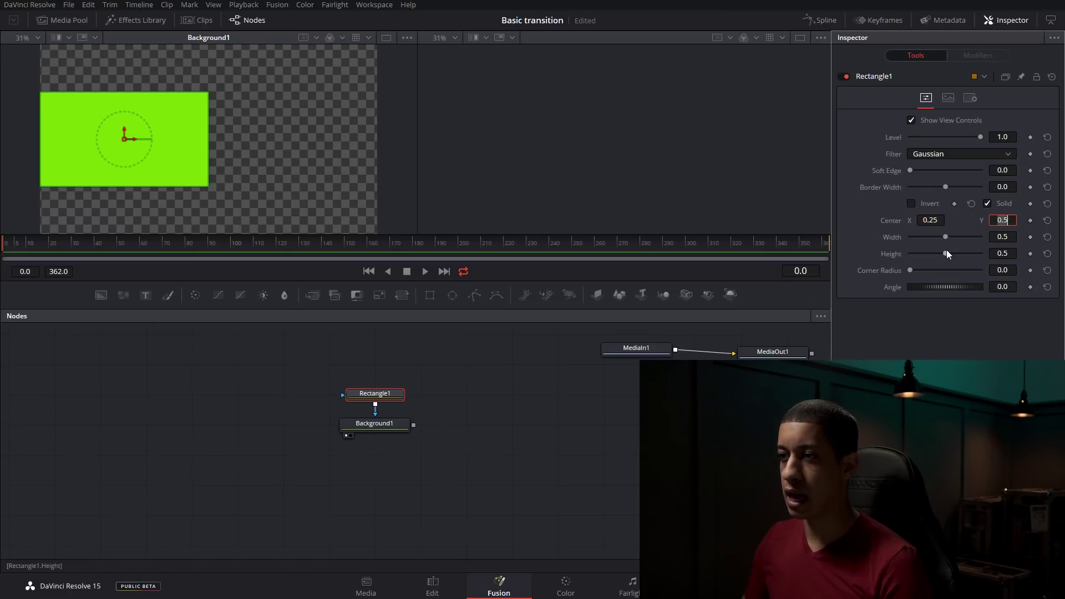
pyautogui.moveTo(946, 251); pyautogui.dragTo(980, 254)
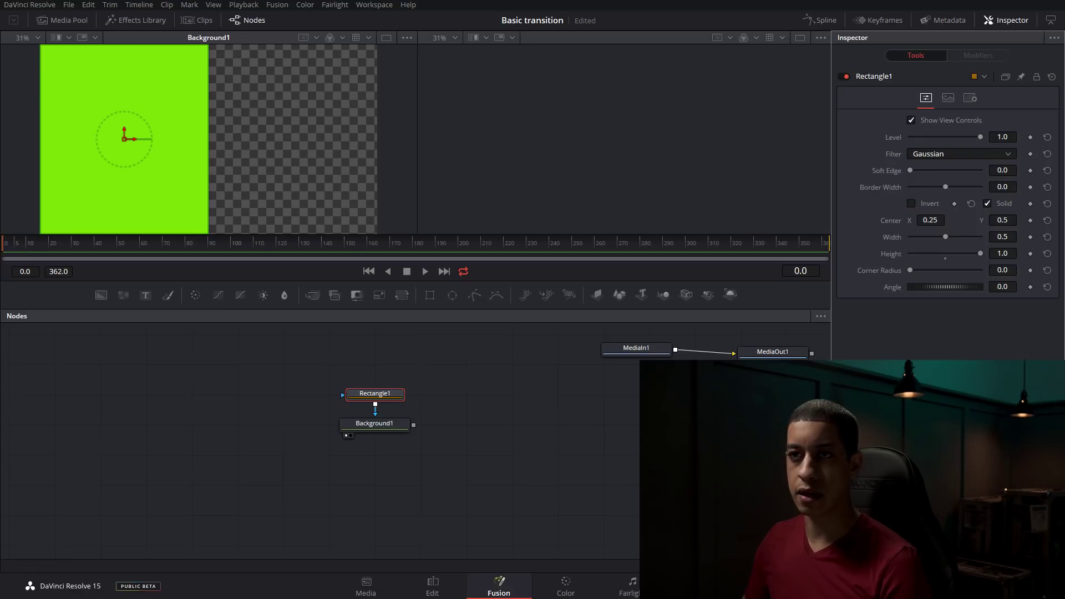
pyautogui.click(34, 38)
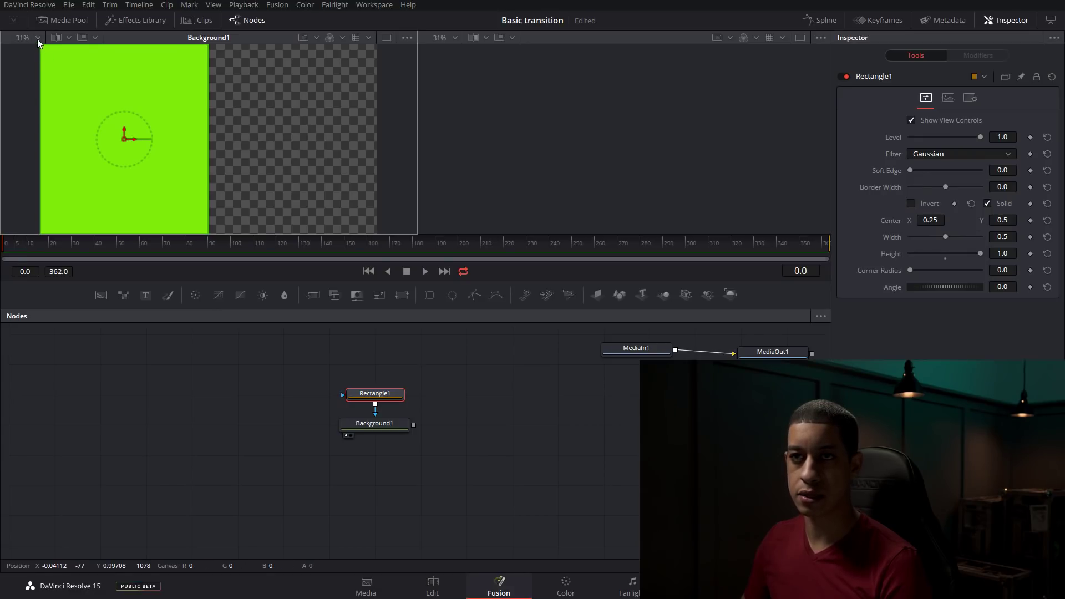
pyautogui.click(38, 38)
pyautogui.click(30, 51)
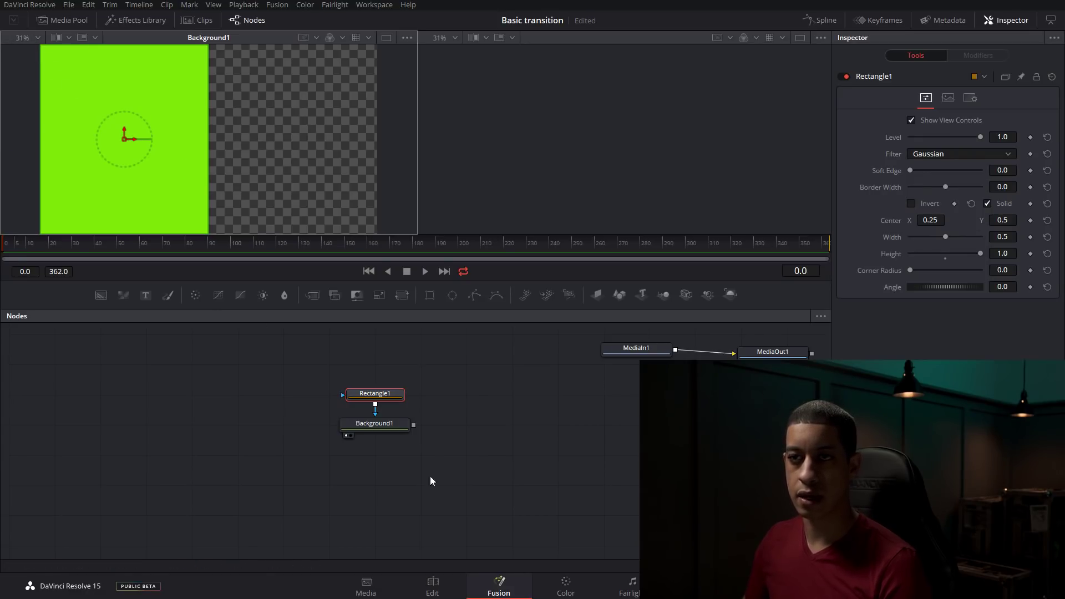
pyautogui.click(510, 487)
pyautogui.moveTo(403, 389); pyautogui.dragTo(266, 421)
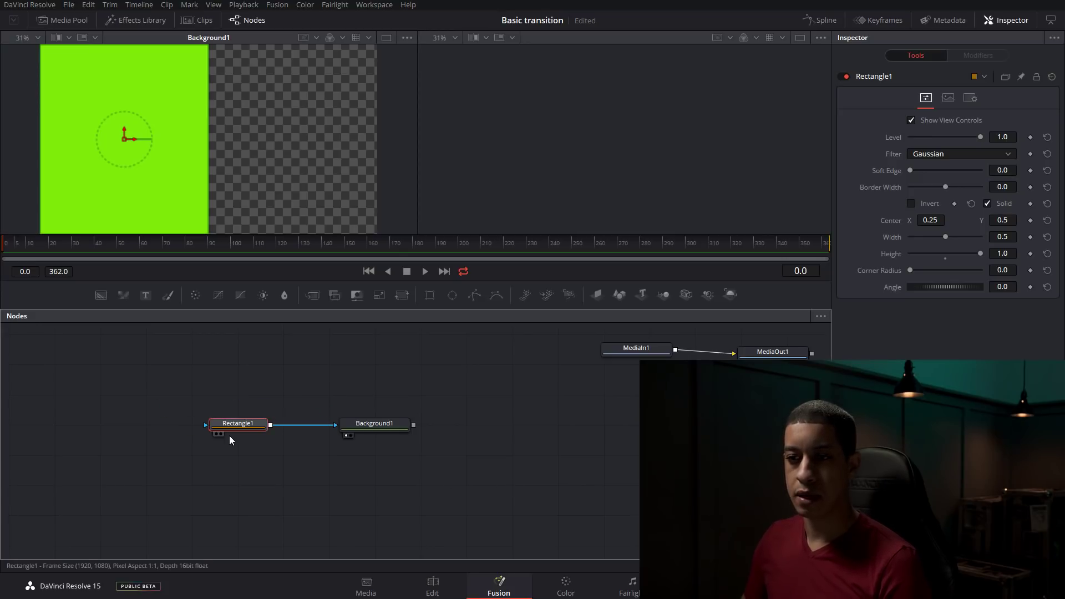
# Step: Shift Background1 and Rectangle1 up, then add Background2 and Background3 via the 'bac' search
pyautogui.click(371, 429)
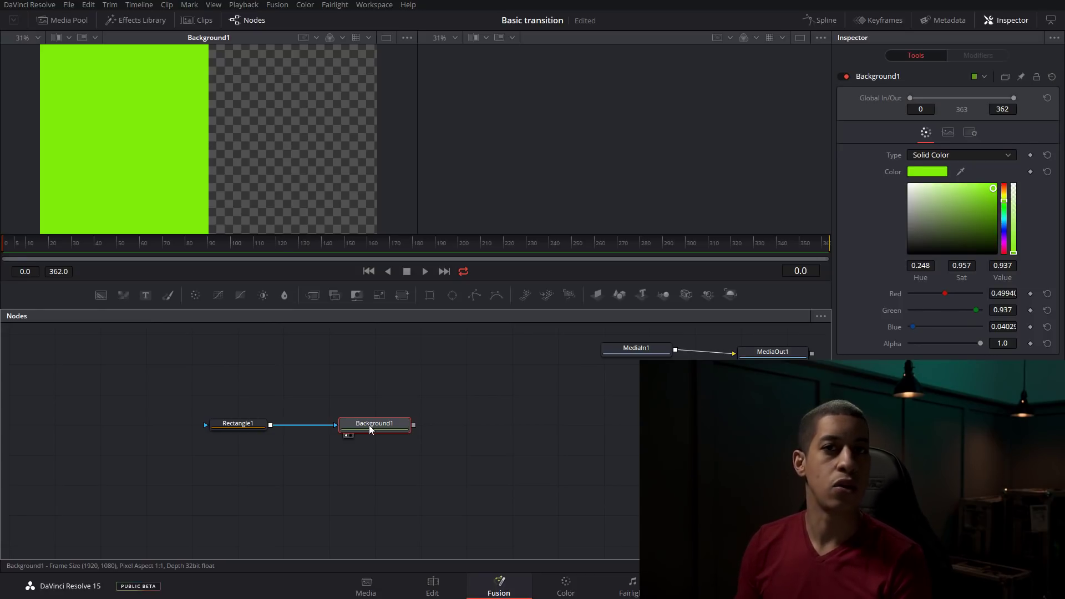
pyautogui.moveTo(370, 430); pyautogui.dragTo(364, 406)
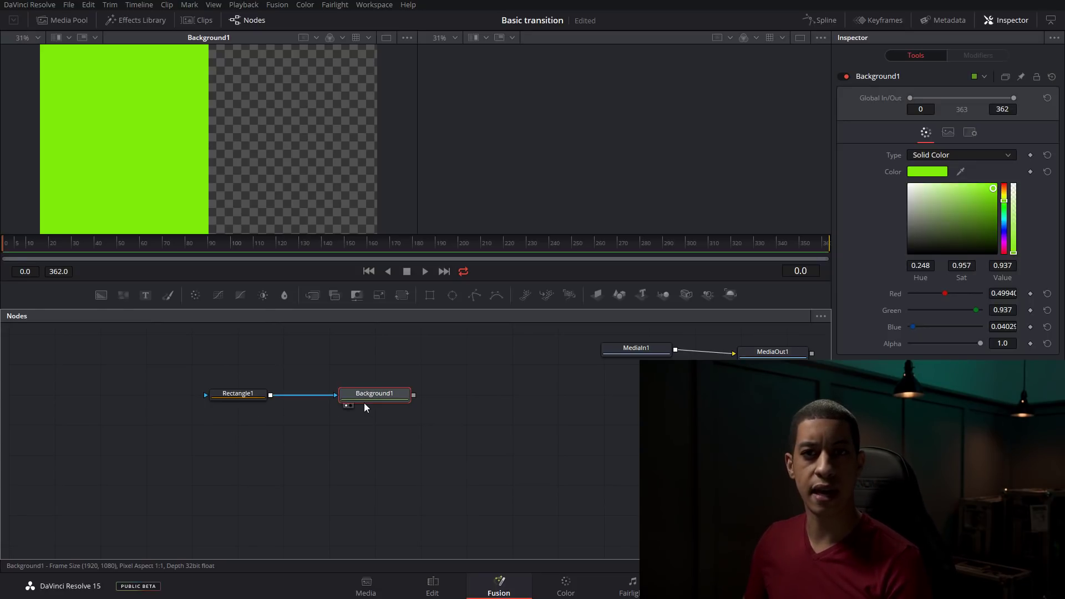
pyautogui.click(395, 437)
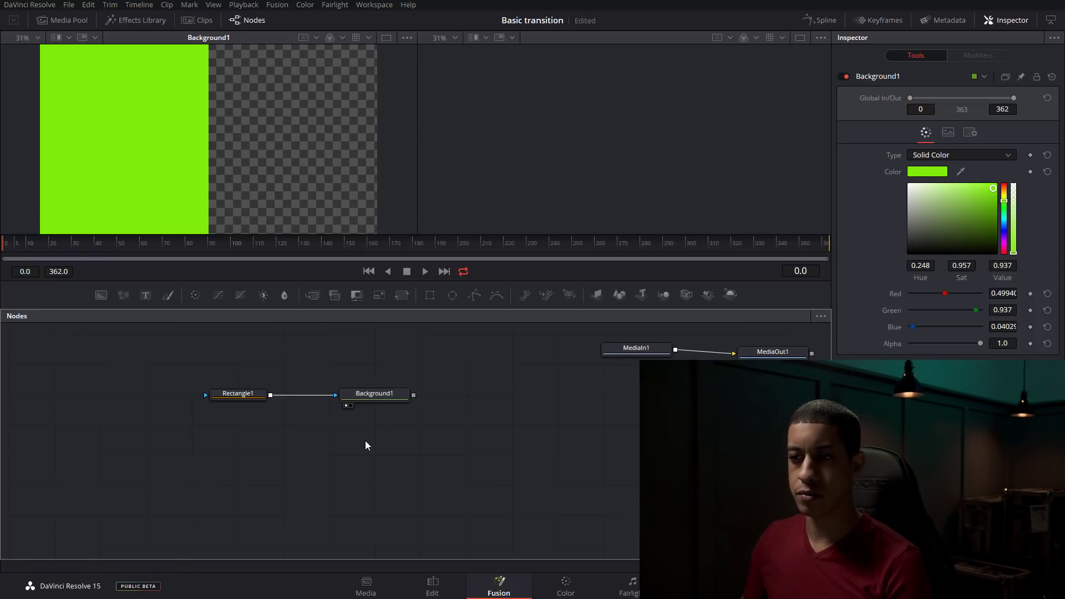
pyautogui.hotkey('shift', 'space')
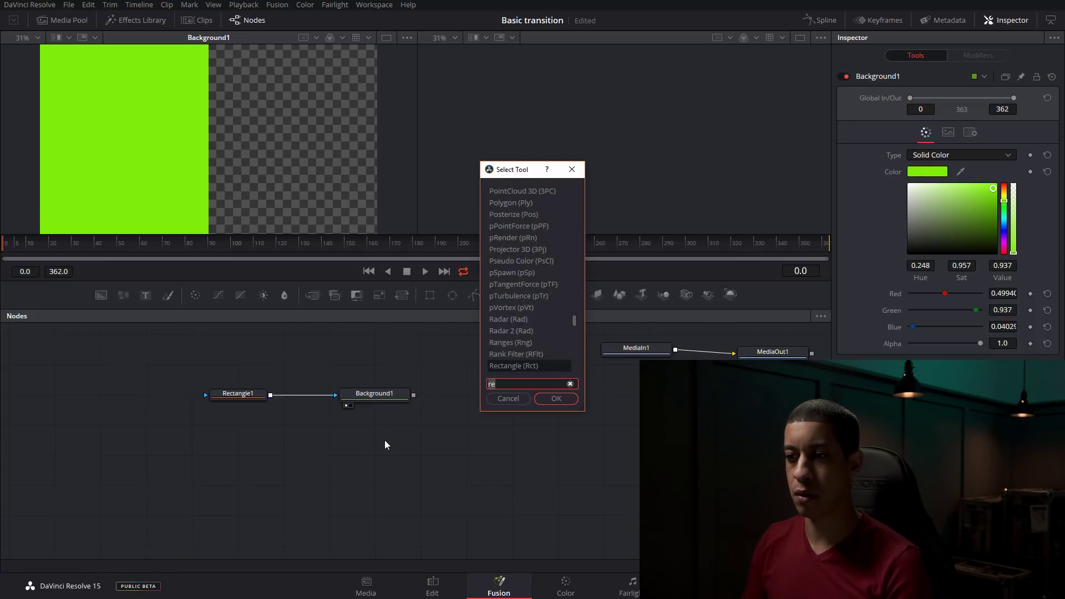
pyautogui.write('b')
pyautogui.press('BackSpace')
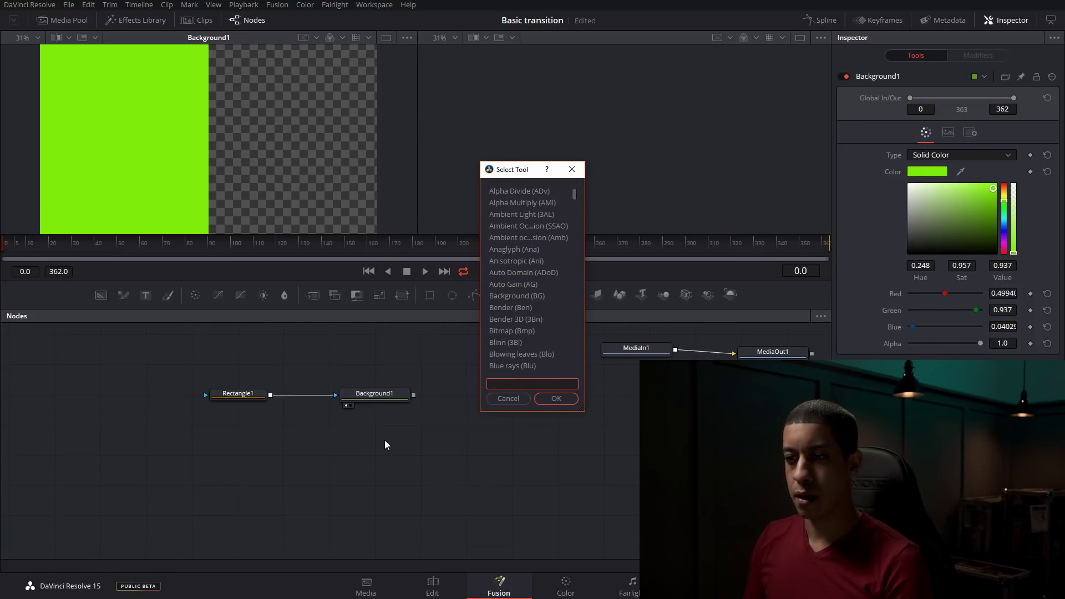
pyautogui.write('bac')
pyautogui.press('Return')
pyautogui.hotkey('shift', 'space')
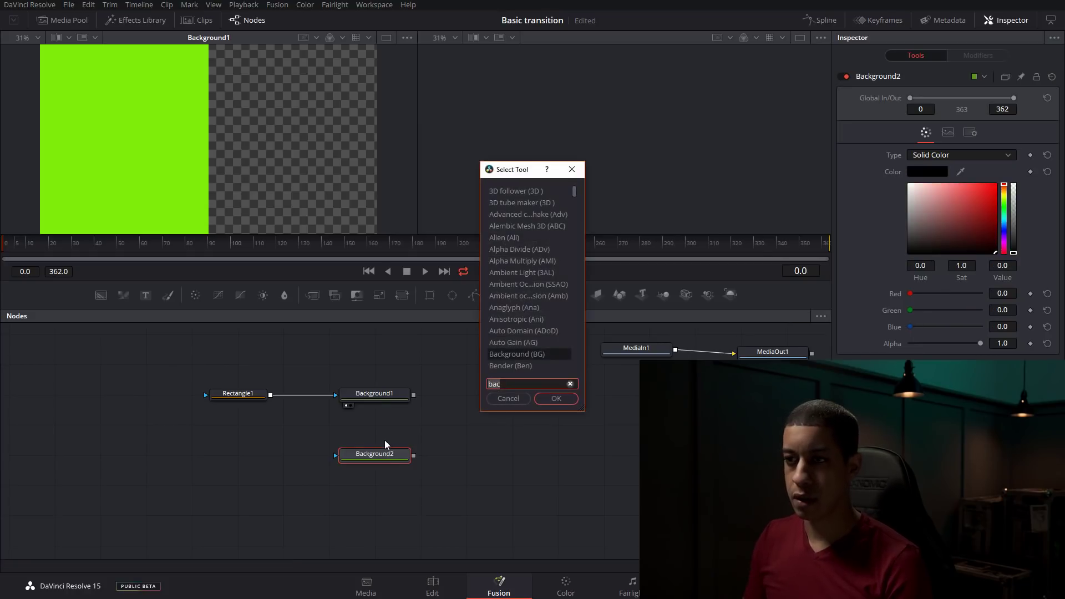
pyautogui.press('Return')
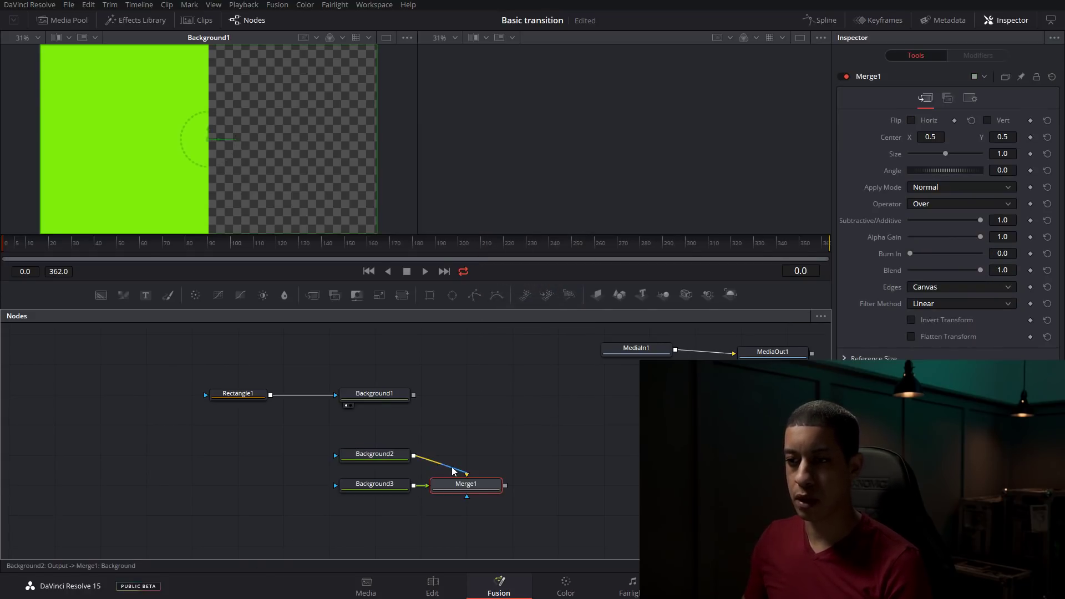
# Step: Pull Merge1 aside unconnected and stack Background2 and Background3 beneath Background1
pyautogui.moveTo(453, 471); pyautogui.dragTo(604, 424)
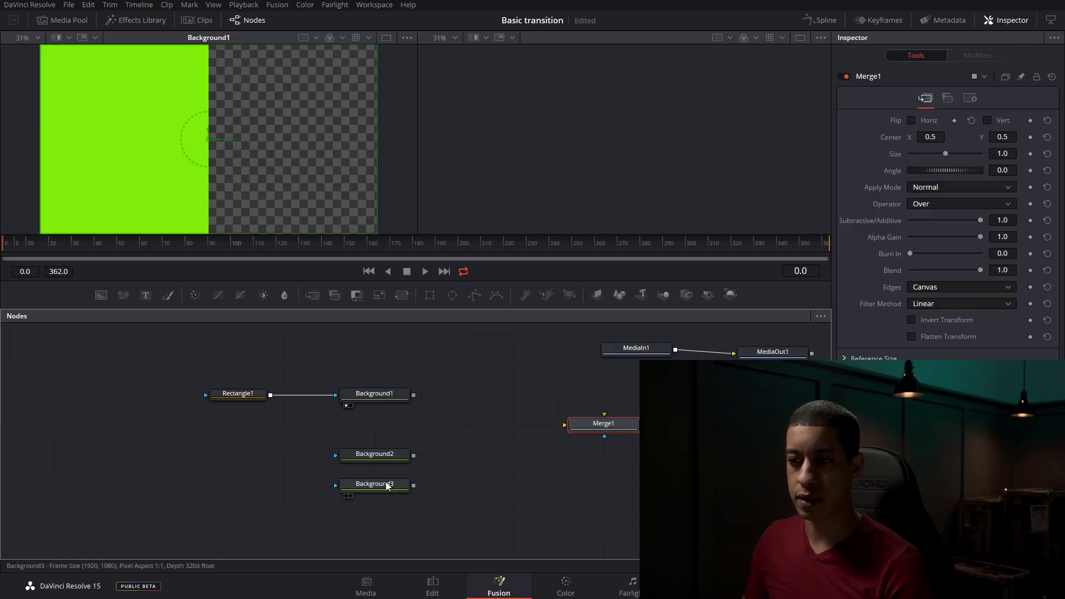
pyautogui.moveTo(383, 455); pyautogui.dragTo(383, 425)
pyautogui.moveTo(388, 493); pyautogui.dragTo(390, 465)
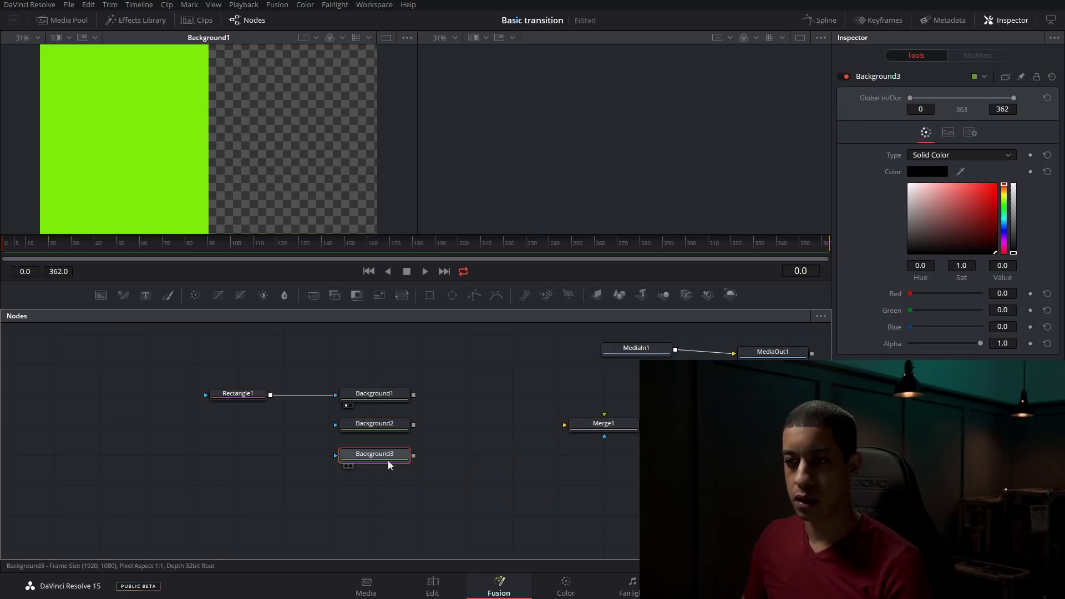
# Step: Make Background2 white and Background3 grey at 0.425
pyautogui.click(375, 424)
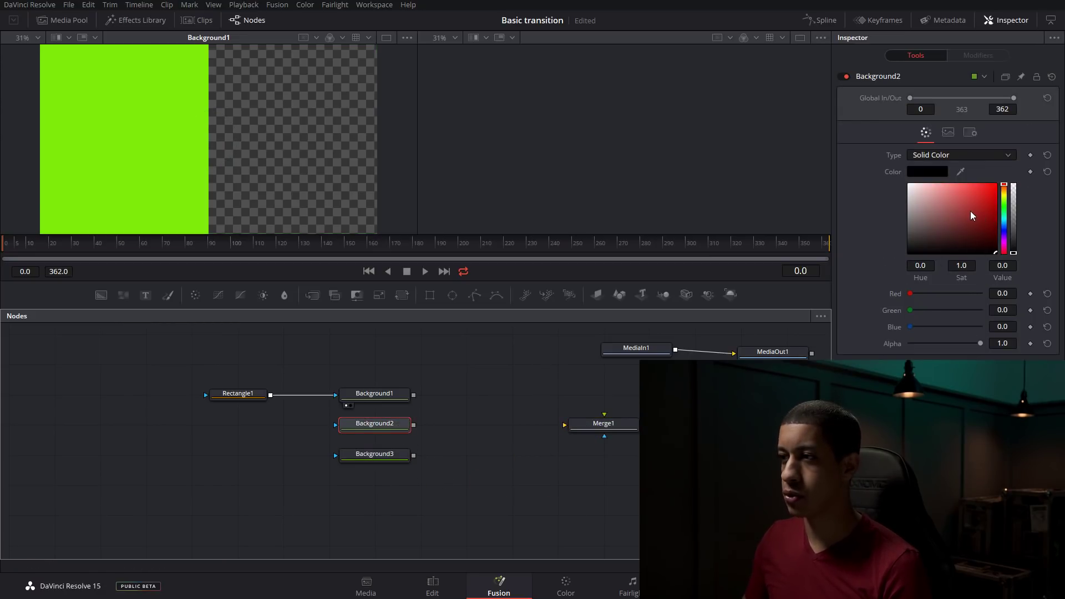
pyautogui.moveTo(971, 216); pyautogui.dragTo(891, 164)
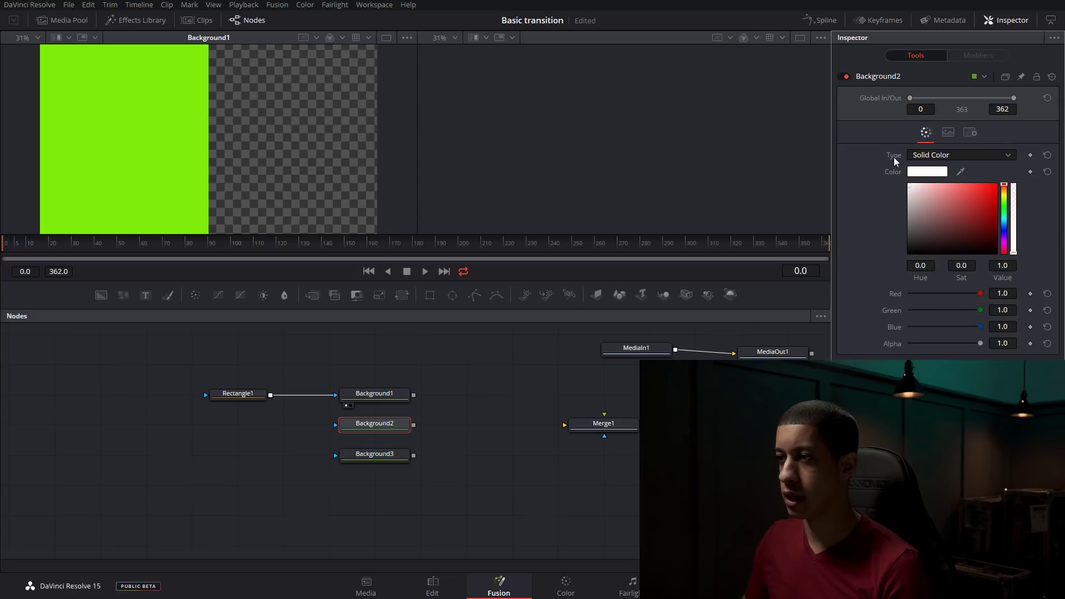
pyautogui.click(352, 457)
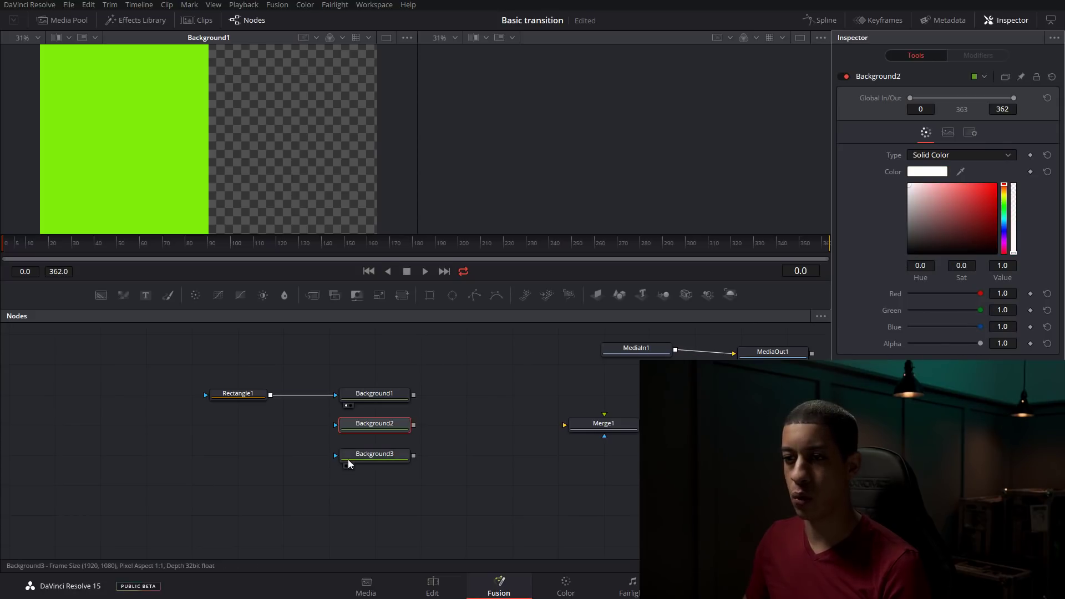
pyautogui.moveTo(1013, 252)
pyautogui.mouseDown()
pyautogui.moveTo(1013, 240)
pyautogui.moveTo(1013, 253)
pyautogui.mouseUp()
pyautogui.click(907, 228)
pyautogui.moveTo(907, 229); pyautogui.dragTo(906, 224)
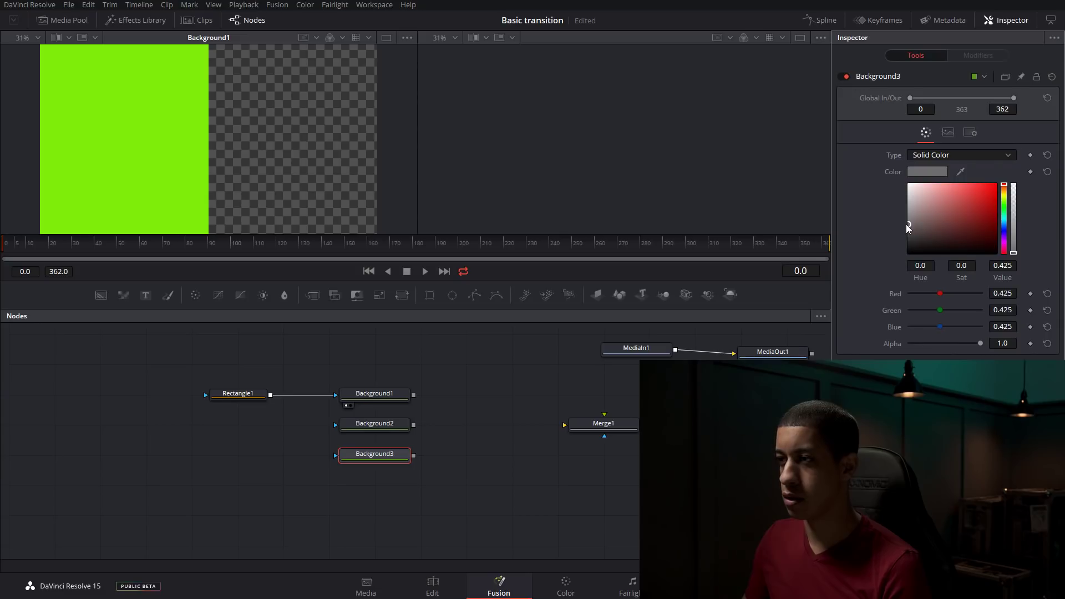
pyautogui.moveTo(1013, 215); pyautogui.dragTo(1014, 253)
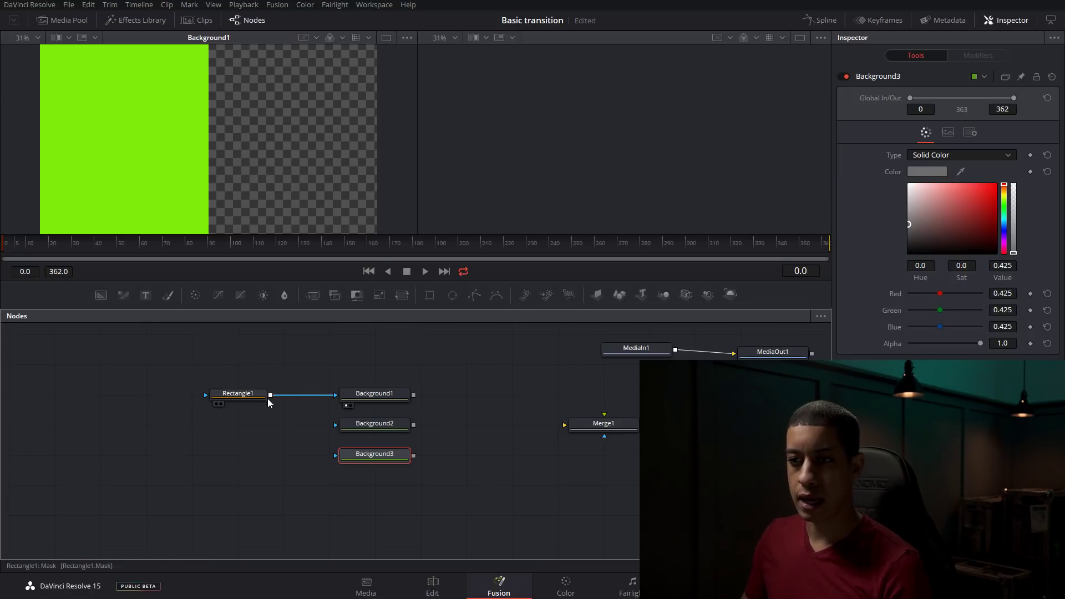
# Step: Connect Rectangle1 to Background2's and Background3's mask inputs and delete the unused Merge1
pyautogui.moveTo(270, 395); pyautogui.dragTo(334, 427)
pyautogui.moveTo(270, 395); pyautogui.dragTo(335, 460)
pyautogui.moveTo(603, 424); pyautogui.dragTo(558, 424)
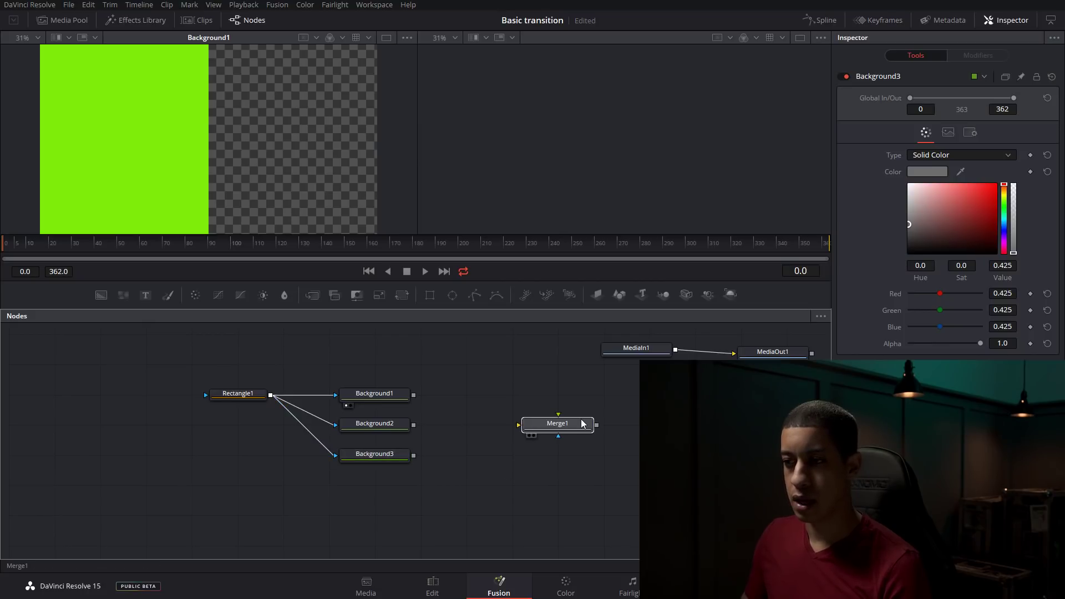
pyautogui.press('Delete')
# Step: Compare the background colours and preview Background2 and Background3 in the left viewer
pyautogui.click(375, 424)
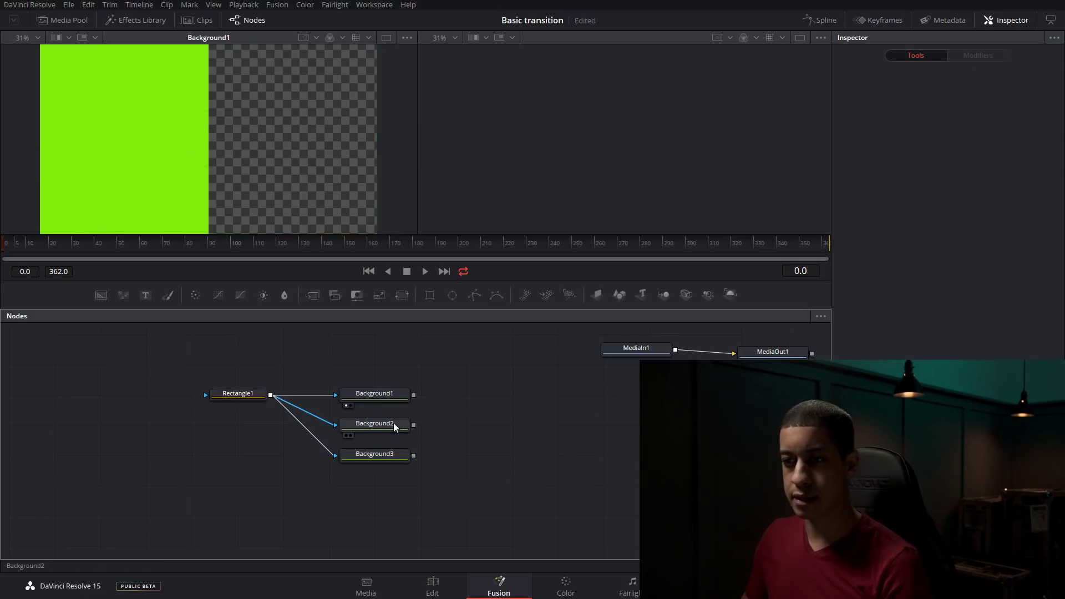
pyautogui.click(387, 401)
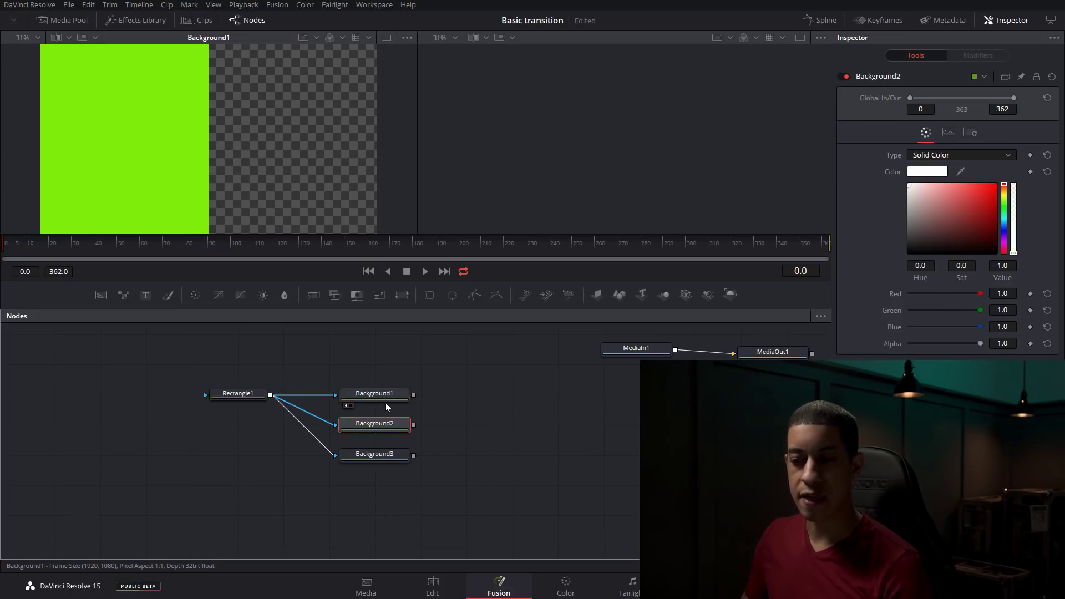
pyautogui.click(388, 425)
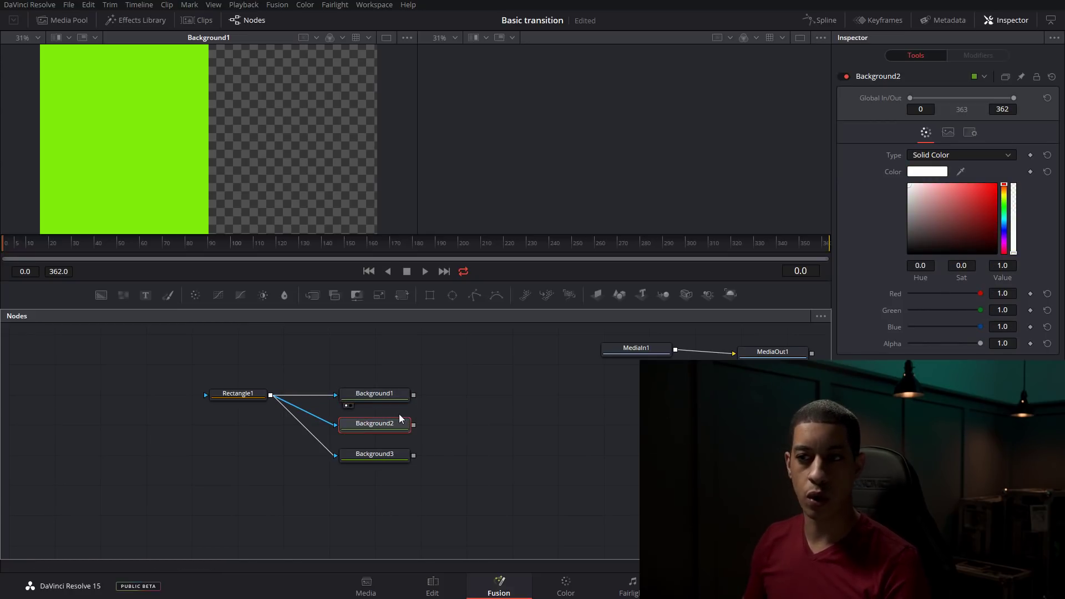
pyautogui.click(371, 395)
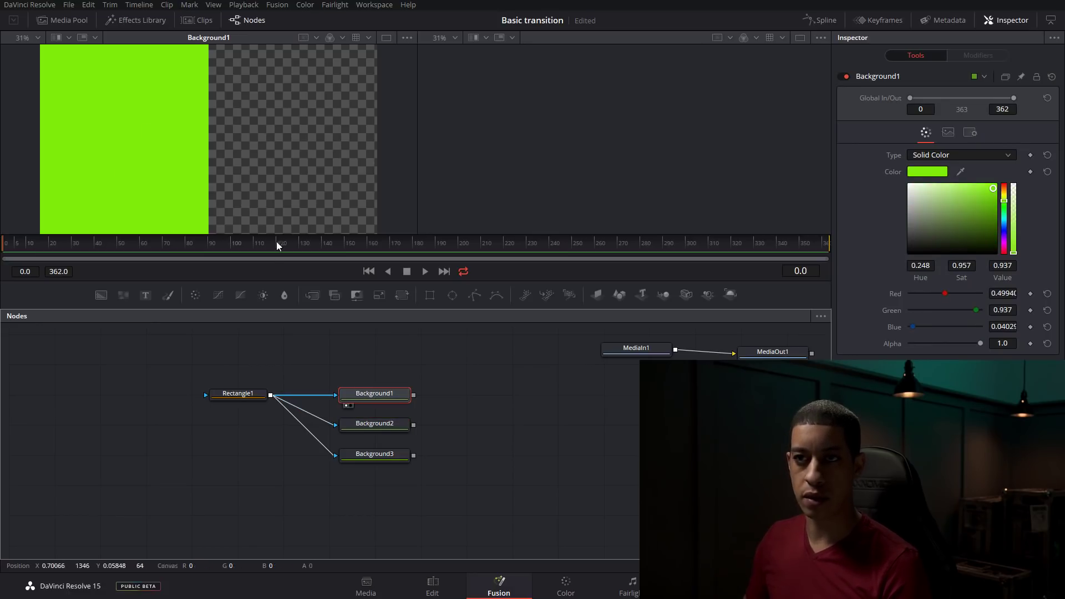
pyautogui.moveTo(348, 421); pyautogui.dragTo(143, 171)
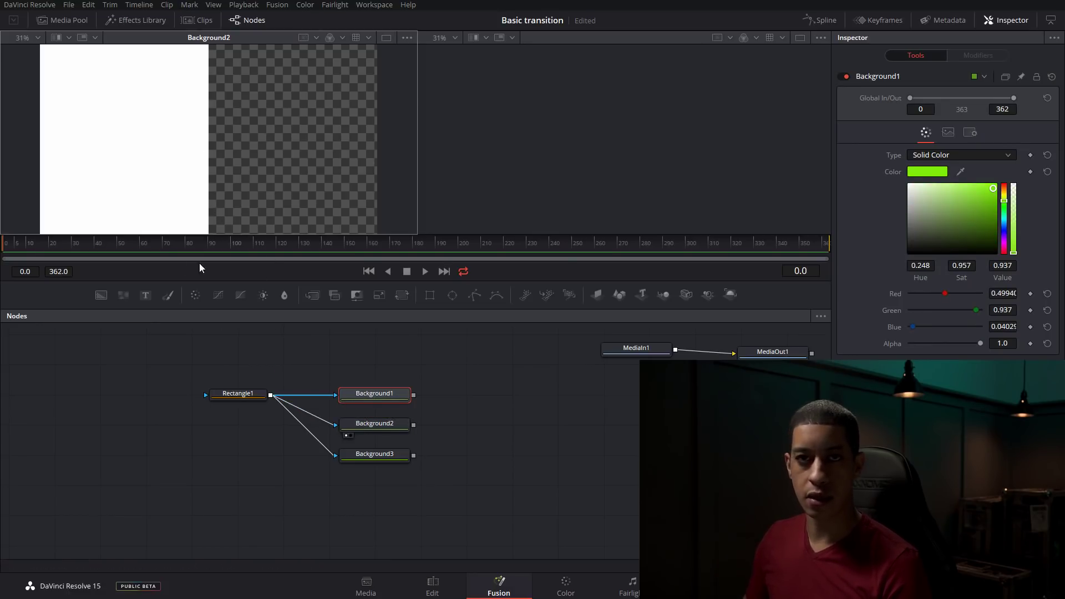
pyautogui.moveTo(369, 455); pyautogui.dragTo(107, 183)
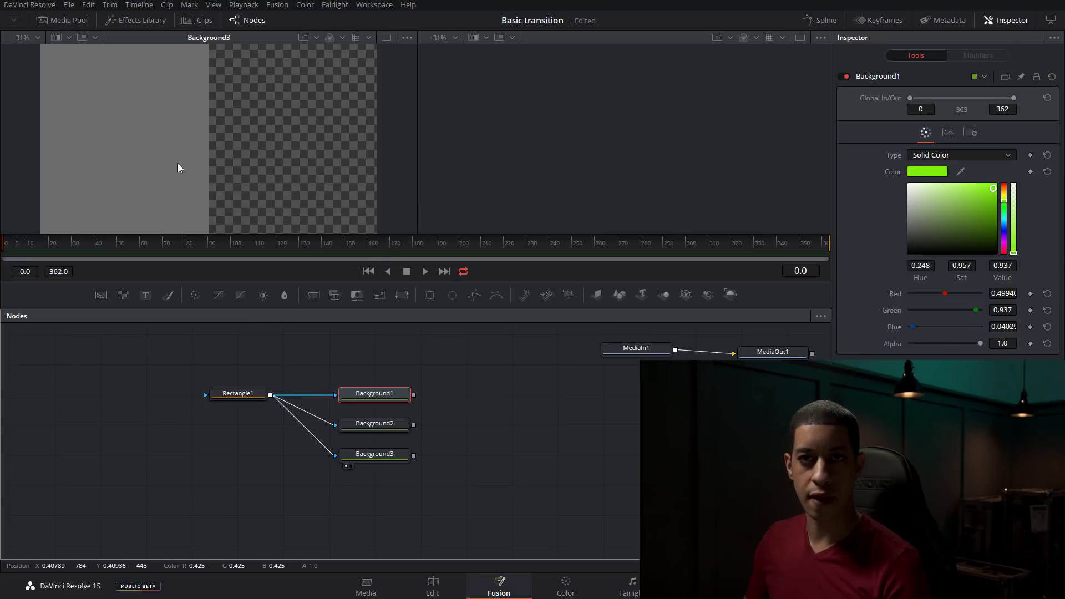
pyautogui.click(375, 424)
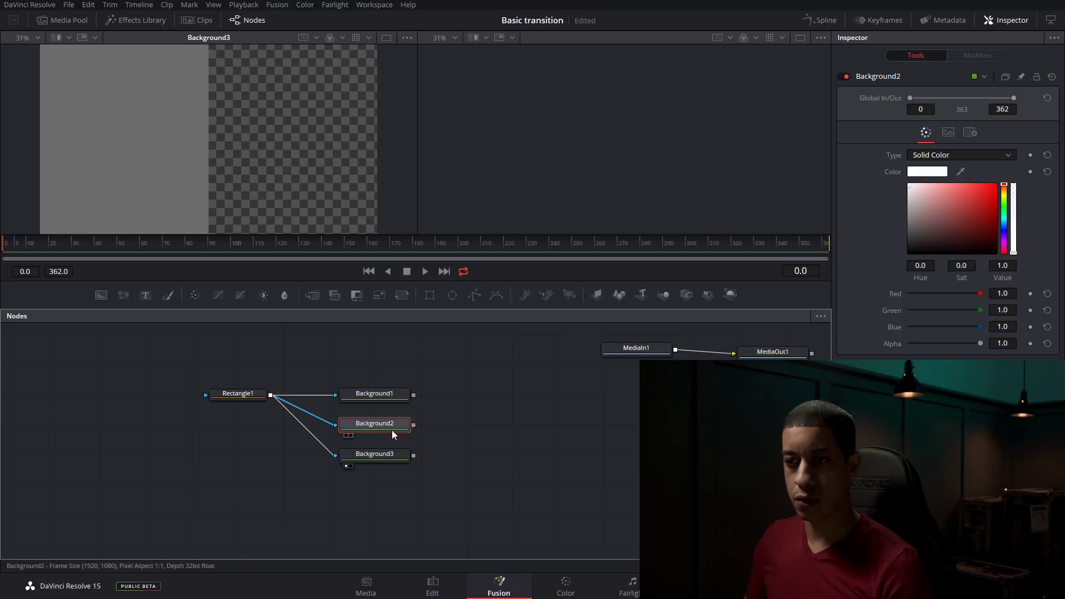
# Step: Add Time Speed nodes after Background2 and Background3 using the 'time' tool search
pyautogui.hotkey('shift', 'space')
pyautogui.write('bac')
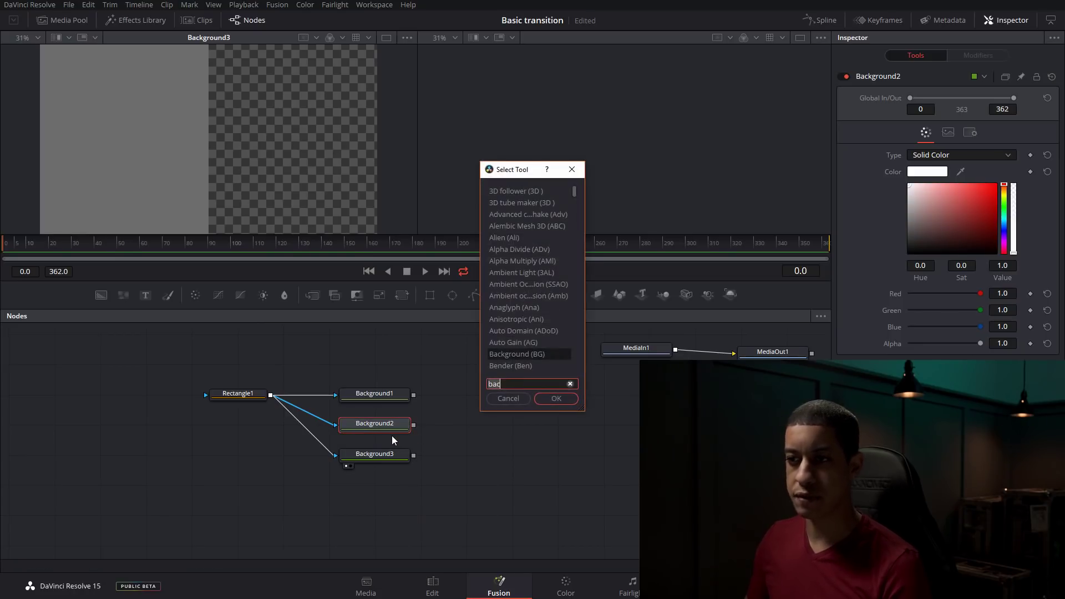
pyautogui.press('BackSpace')
pyautogui.press('BackSpace')
pyautogui.press('BackSpace')
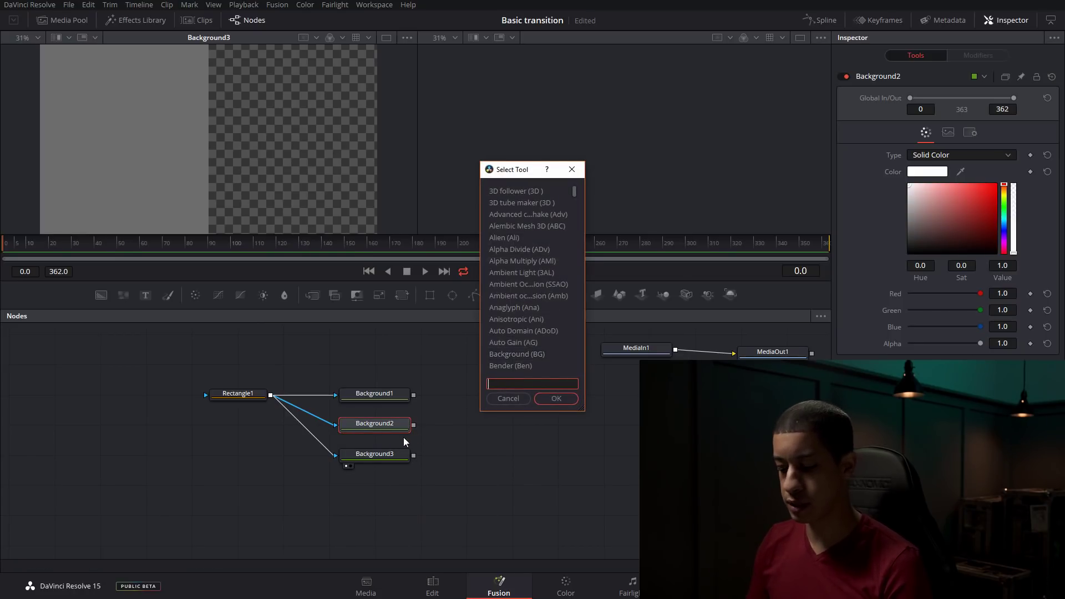
pyautogui.write('time')
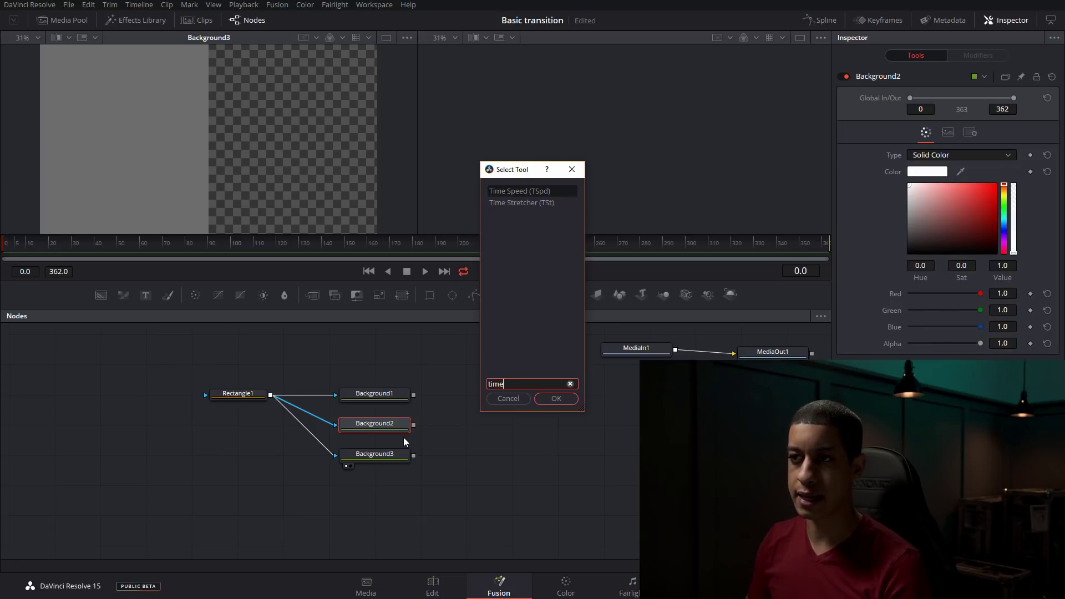
pyautogui.press('Return')
pyautogui.click(386, 454)
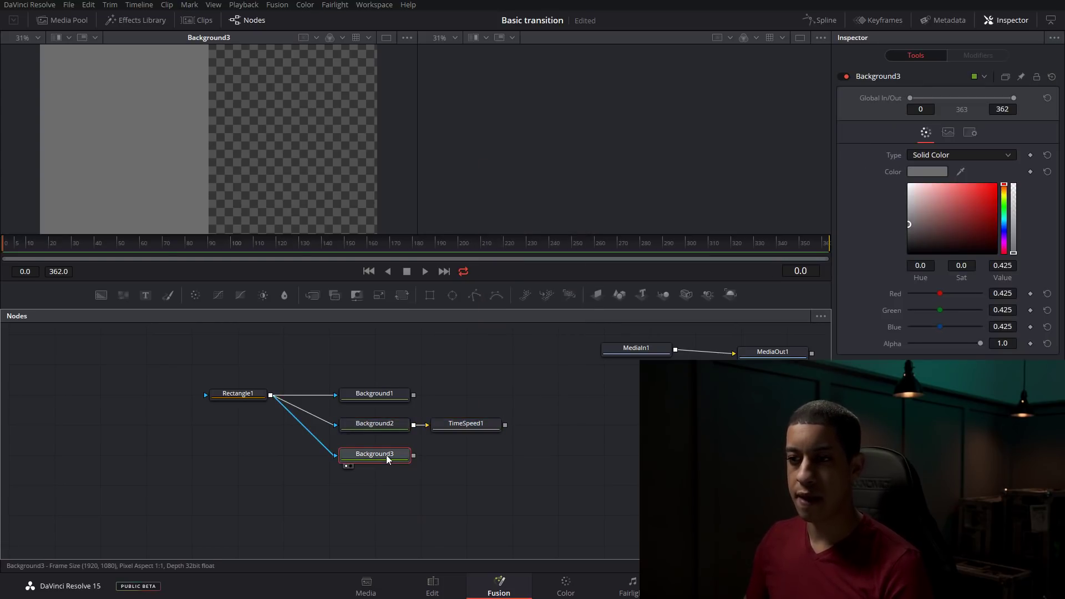
pyautogui.hotkey('shift', 'space')
pyautogui.press('Return')
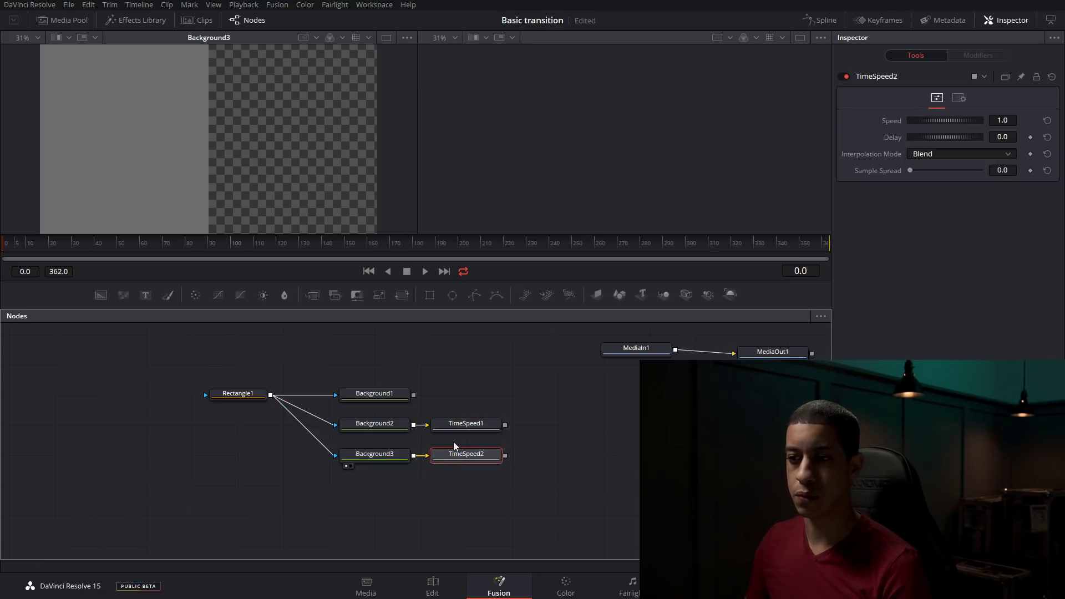
pyautogui.click(231, 448)
pyautogui.click(230, 395)
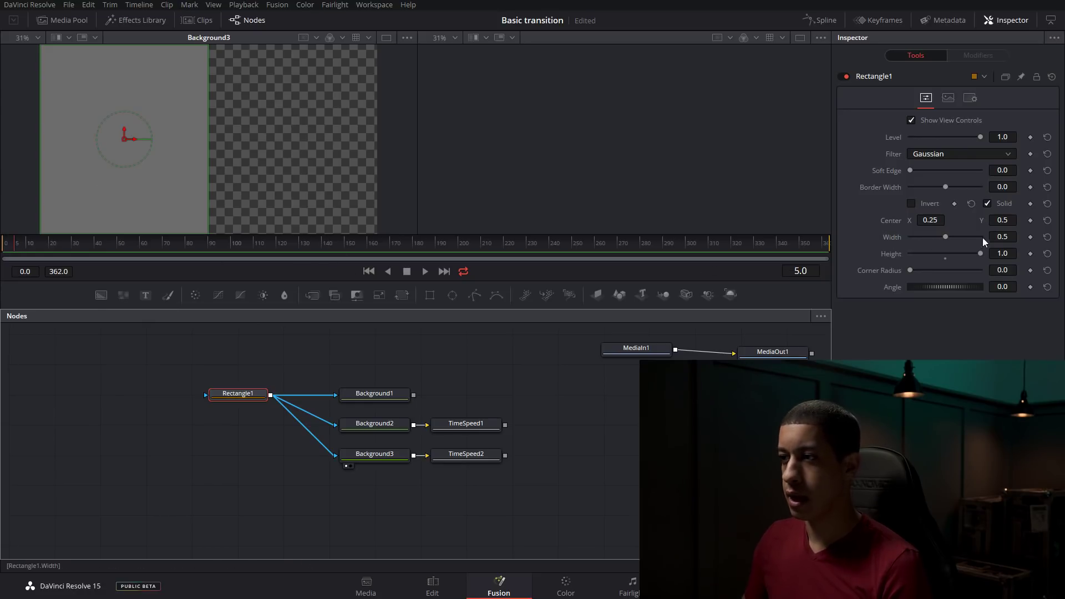
# Step: Keyframe Rectangle1's Center at frame 5, then drag it left to X -0.2697 at frame 15
pyautogui.click(1031, 220)
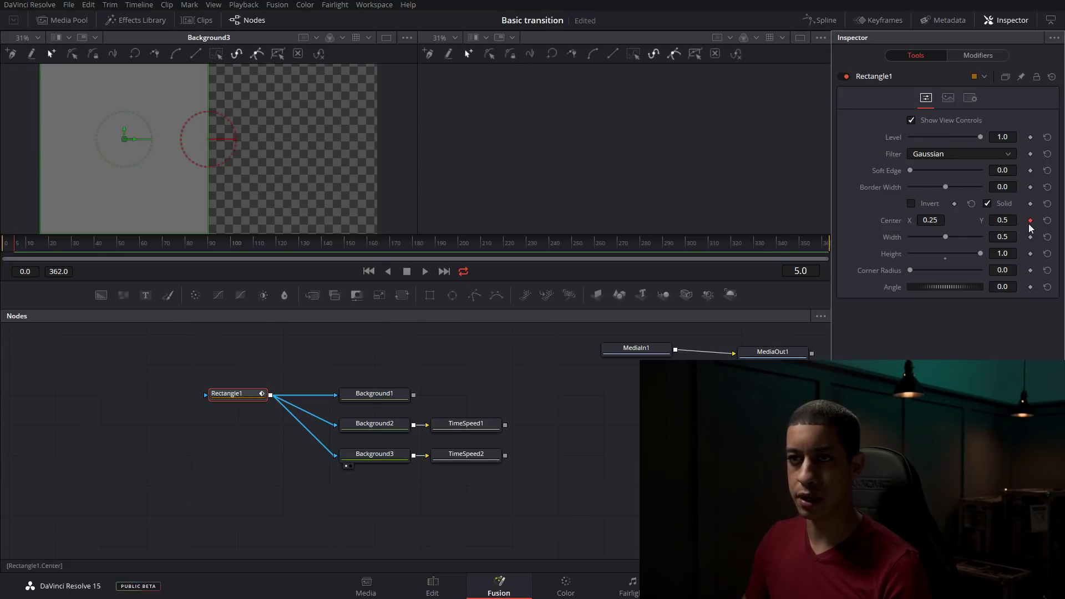
pyautogui.scroll(-1, 247, 157)
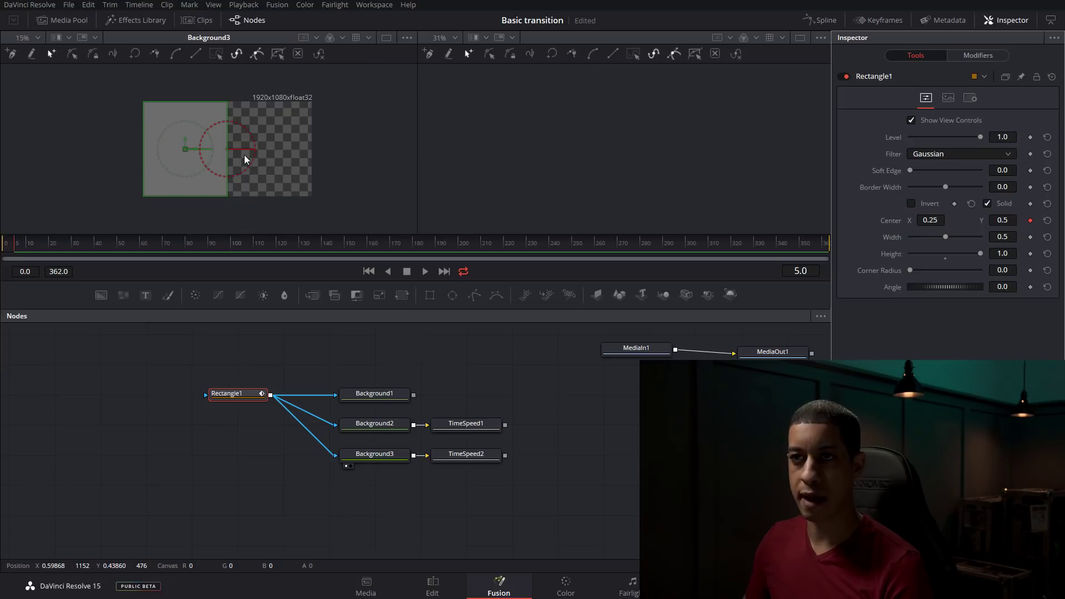
pyautogui.scroll(1, 247, 159)
pyautogui.scroll(-1, 247, 159)
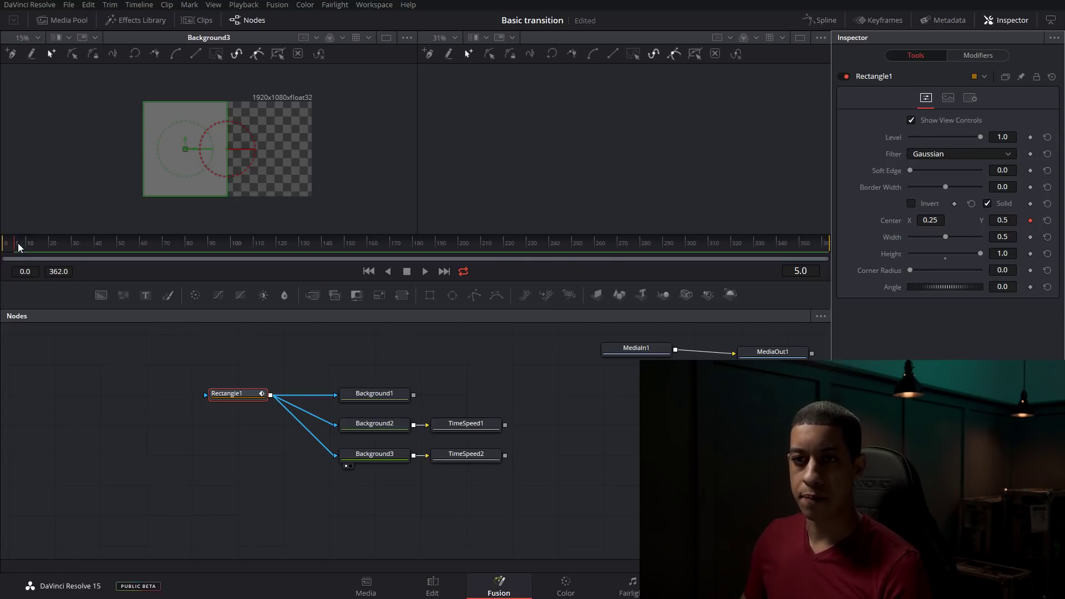
pyautogui.moveTo(20, 247); pyautogui.dragTo(44, 248)
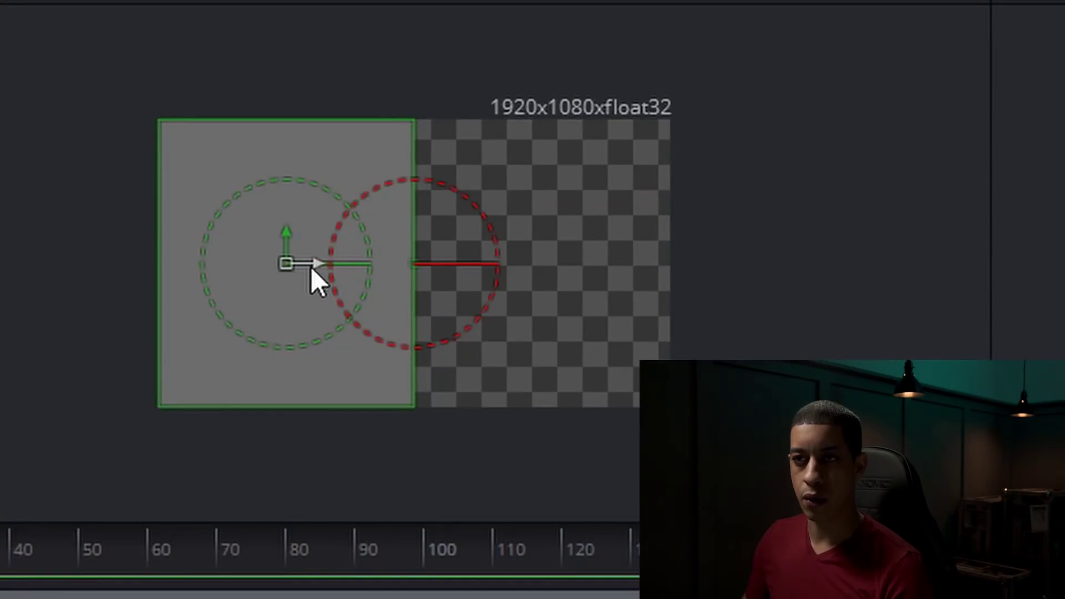
pyautogui.moveTo(311, 266); pyautogui.dragTo(55, 281)
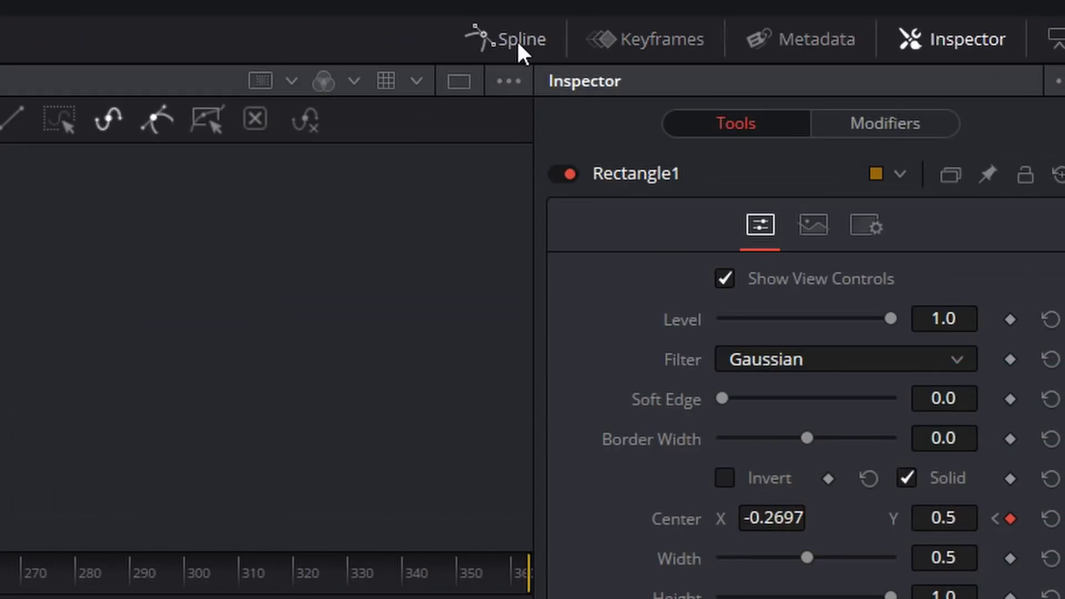
# Step: In the Spline graph, smooth both Center keyframes with Ease In and Ease Out at 33
pyautogui.click(510, 50)
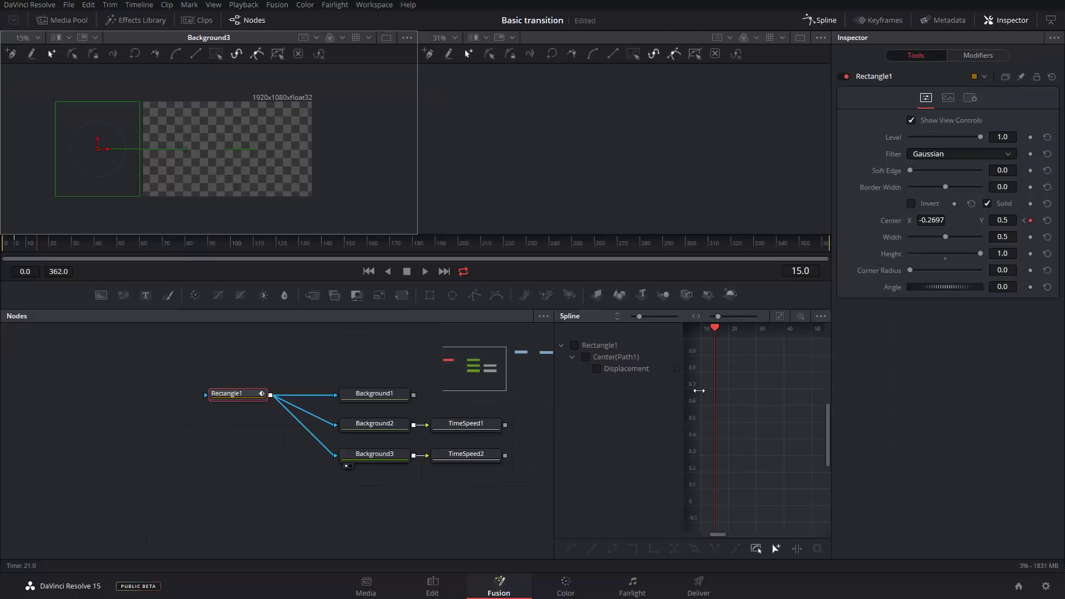
pyautogui.click(586, 345)
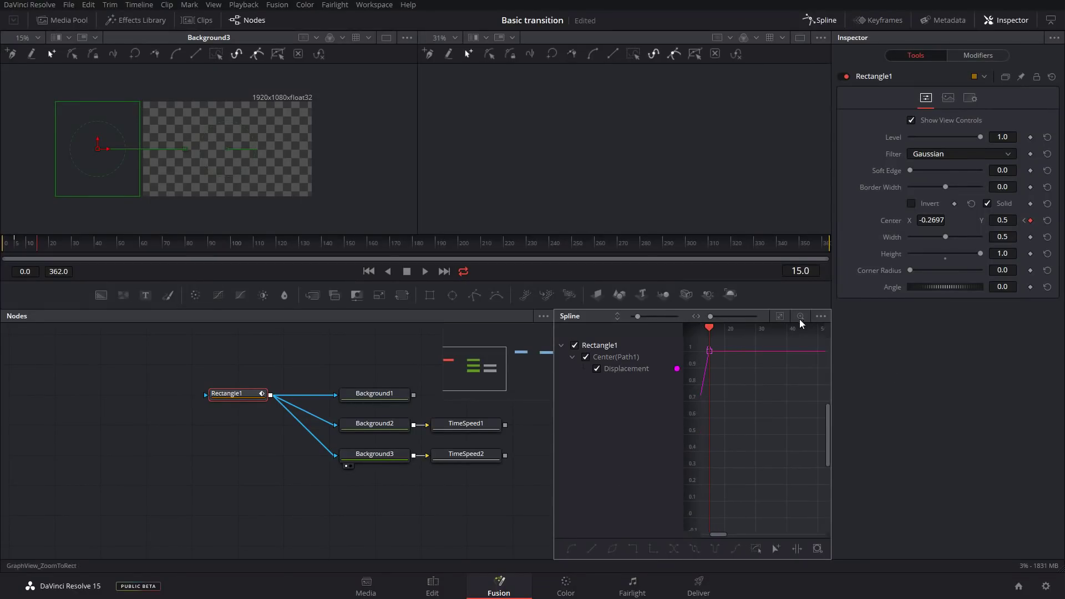
pyautogui.click(781, 317)
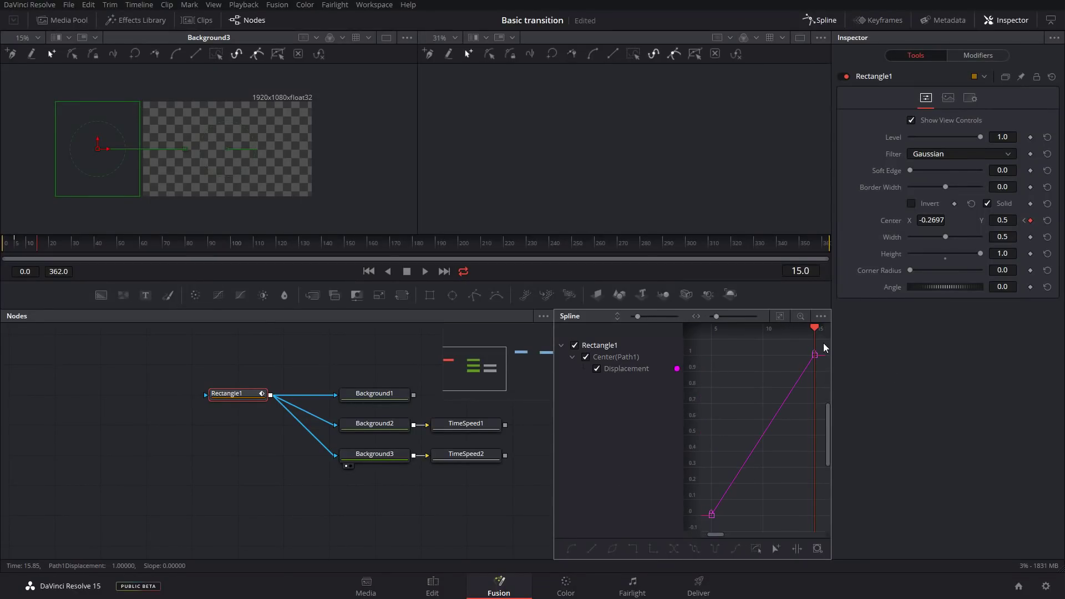
pyautogui.moveTo(825, 341); pyautogui.dragTo(704, 514)
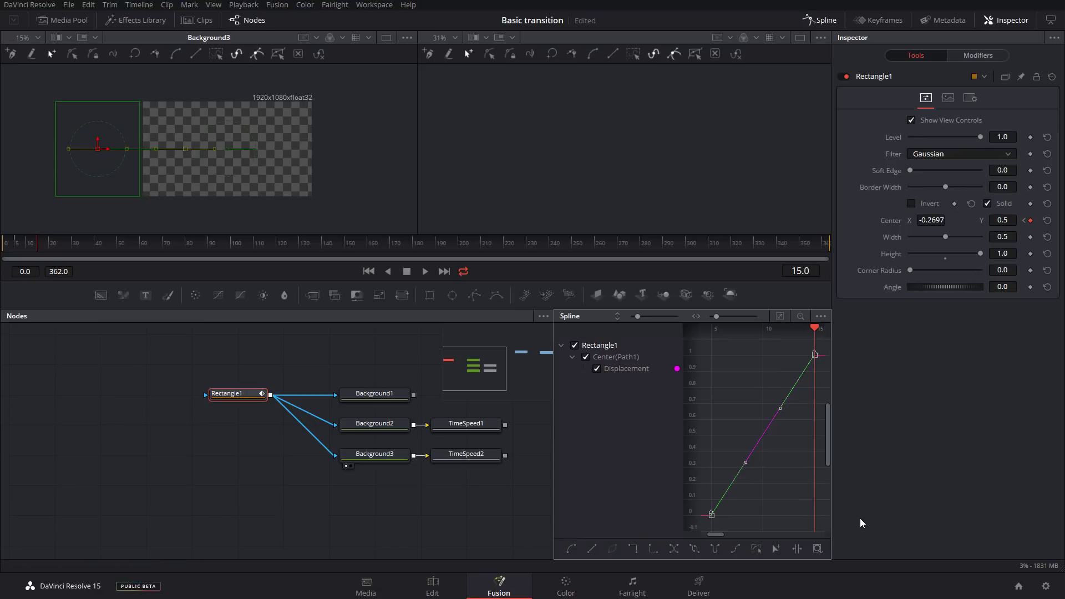
pyautogui.press('s')
pyautogui.press('t')
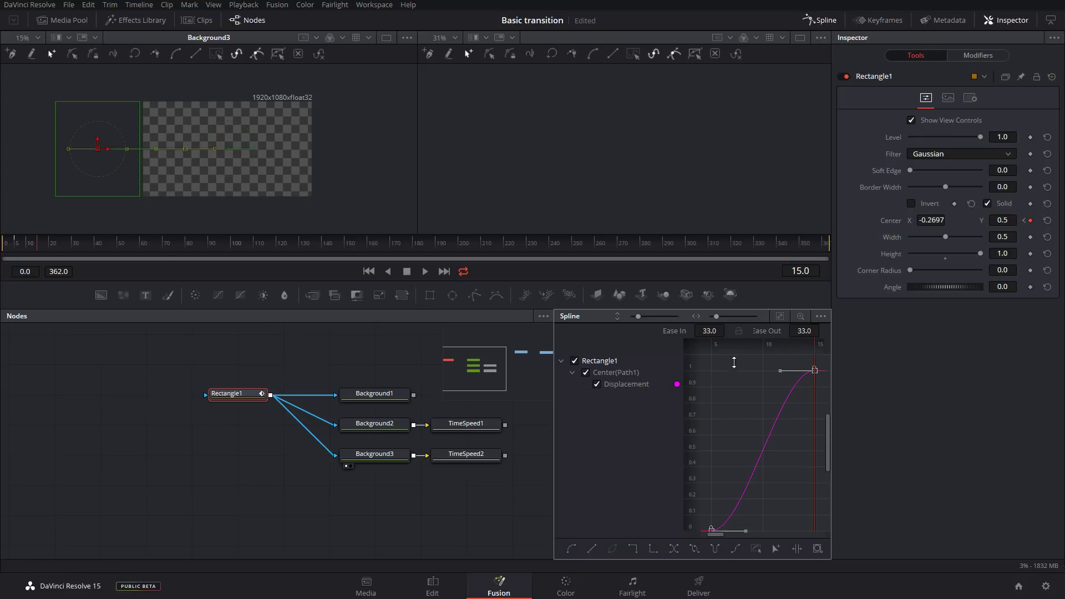
pyautogui.click(821, 20)
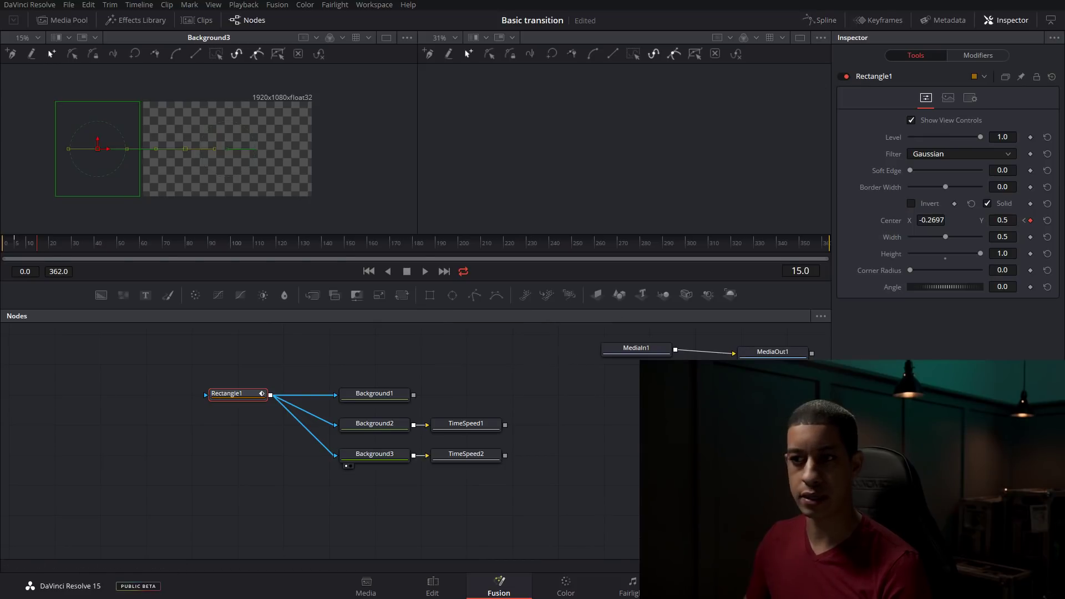
# Step: Scrub through the frames with Background1 in the left viewer to watch the lime bar wipe
pyautogui.click(481, 428)
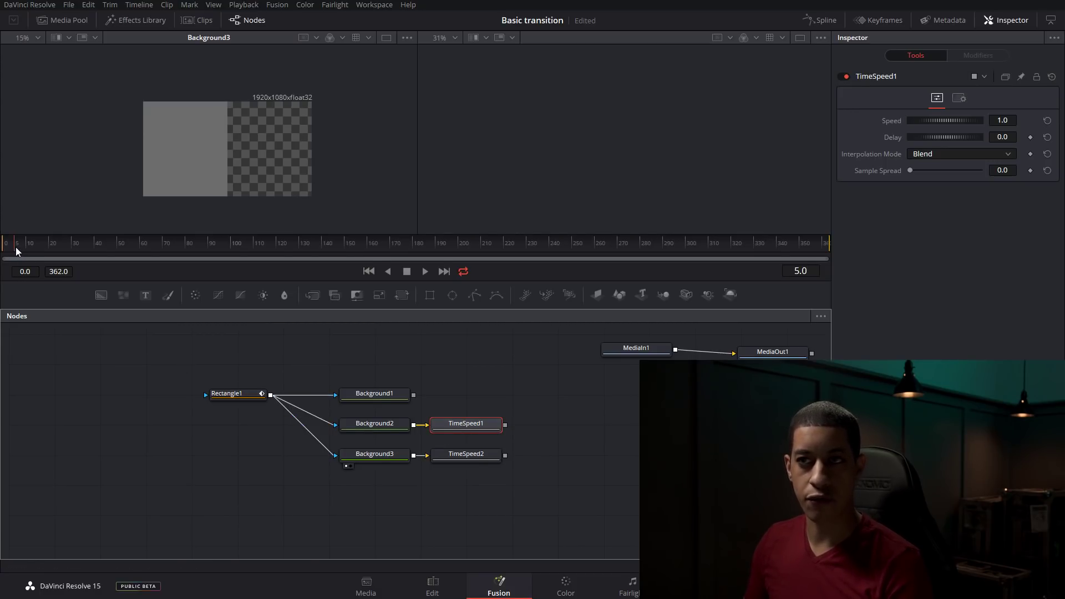
pyautogui.click(18, 249)
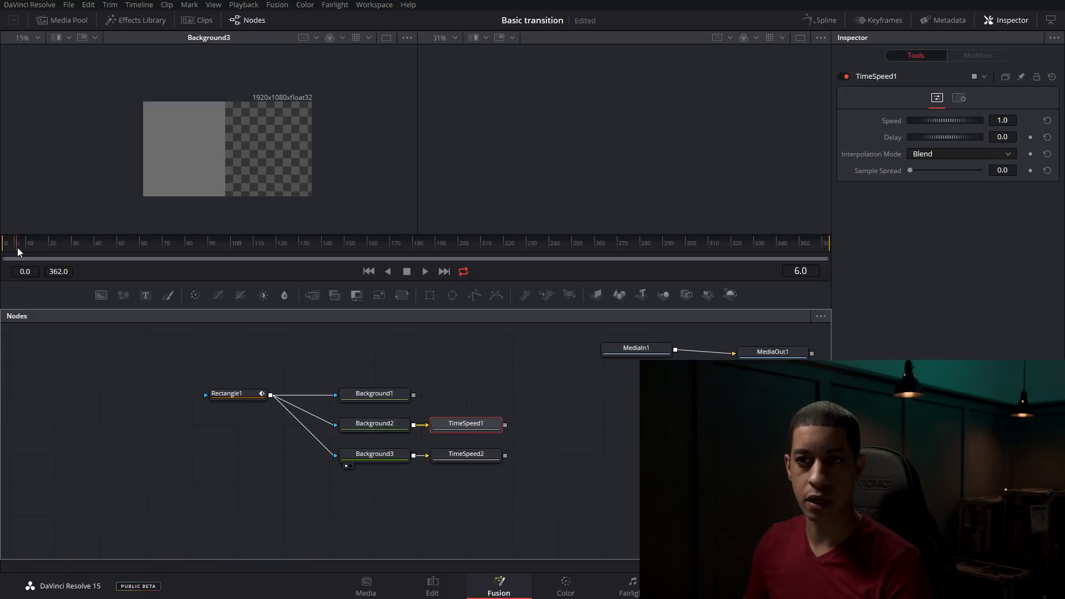
pyautogui.moveTo(18, 247); pyautogui.dragTo(44, 256)
pyautogui.click(385, 397)
pyautogui.press('1')
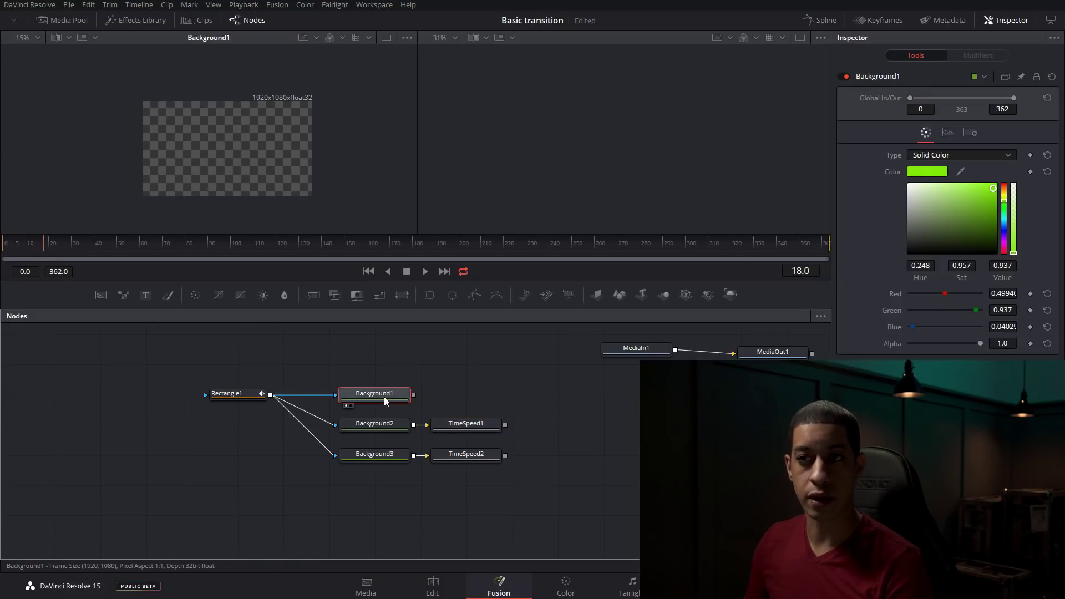
pyautogui.moveTo(42, 252)
pyautogui.mouseDown()
pyautogui.moveTo(14, 252)
pyautogui.moveTo(25, 251)
pyautogui.mouseUp()
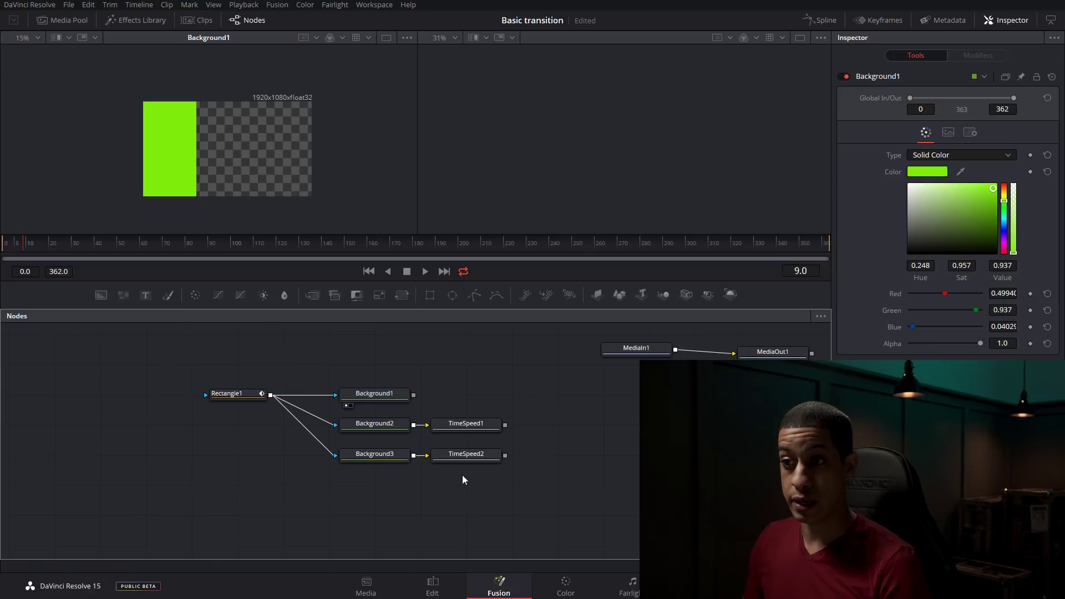
# Step: Set TimeSpeed1's Delay to 4 frames and TimeSpeed2's Delay to 6 frames
pyautogui.click(466, 425)
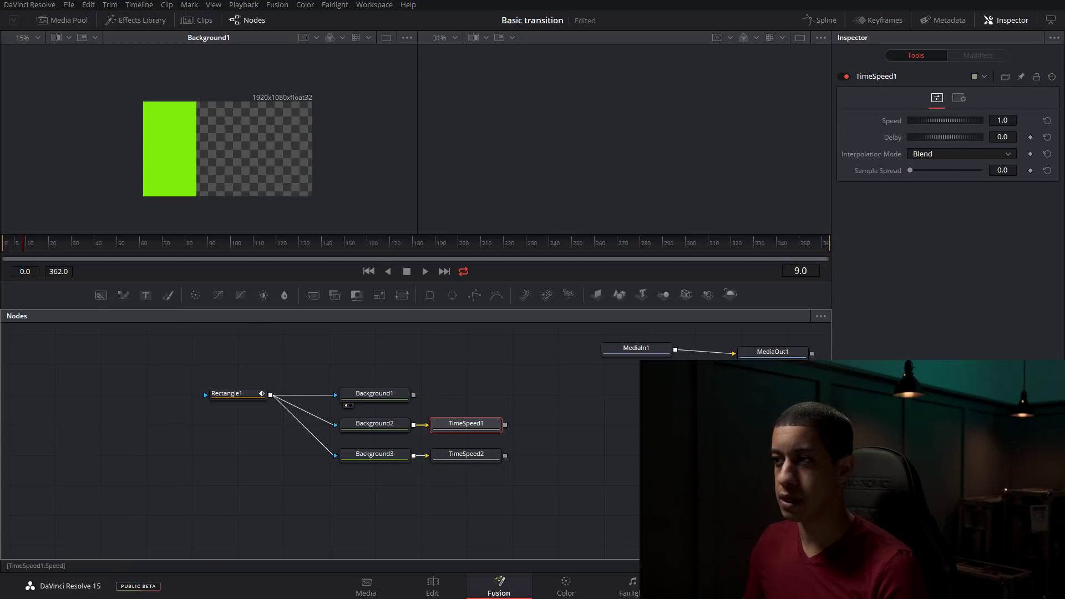
pyautogui.press('BackSpace')
pyautogui.press('BackSpace')
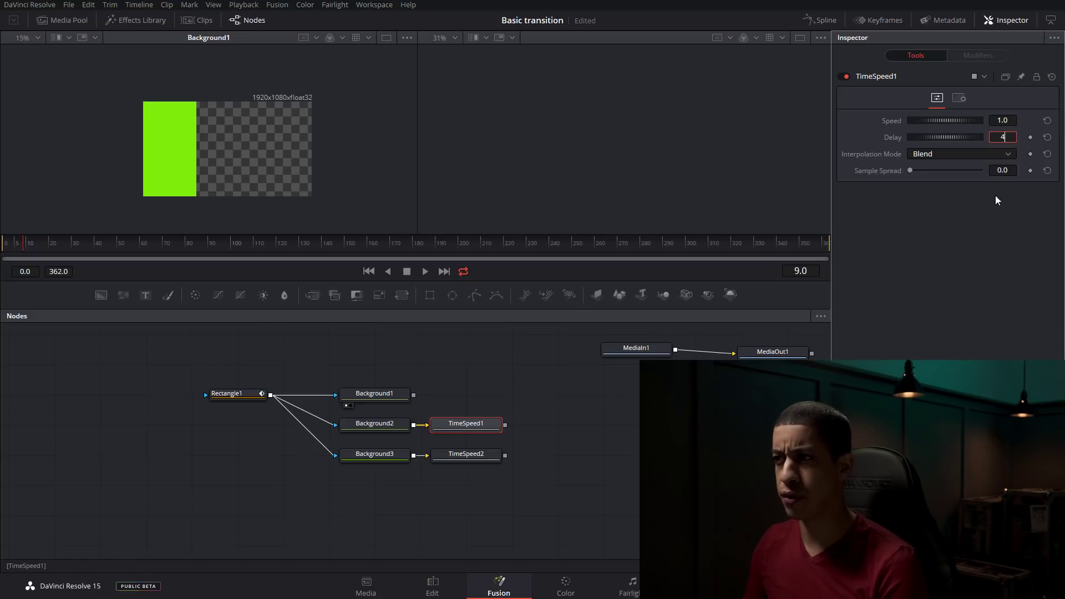
pyautogui.click(465, 453)
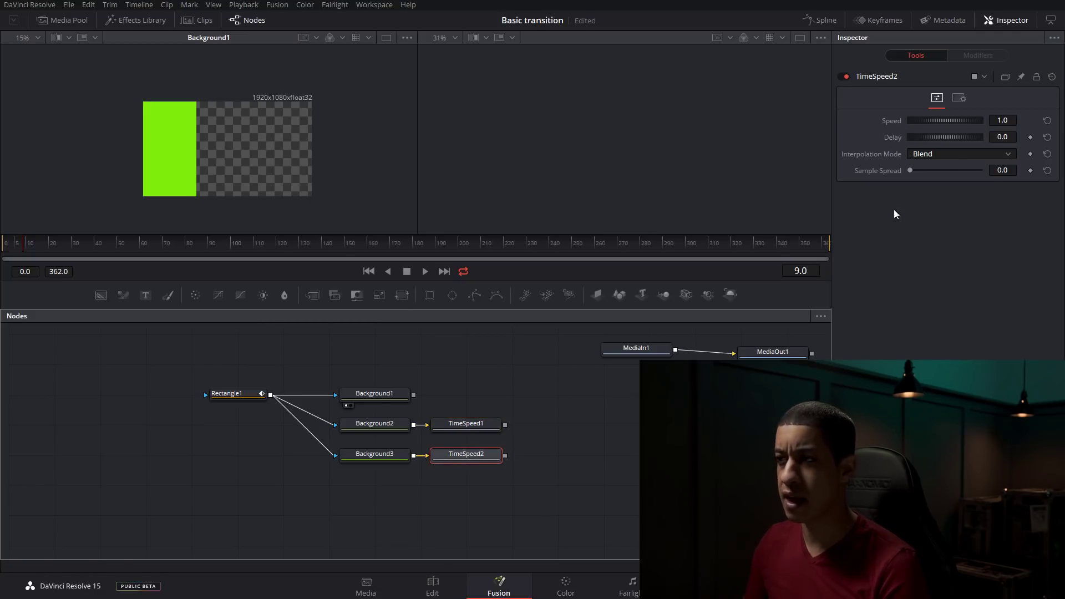
pyautogui.click(1003, 137)
pyautogui.write('0.')
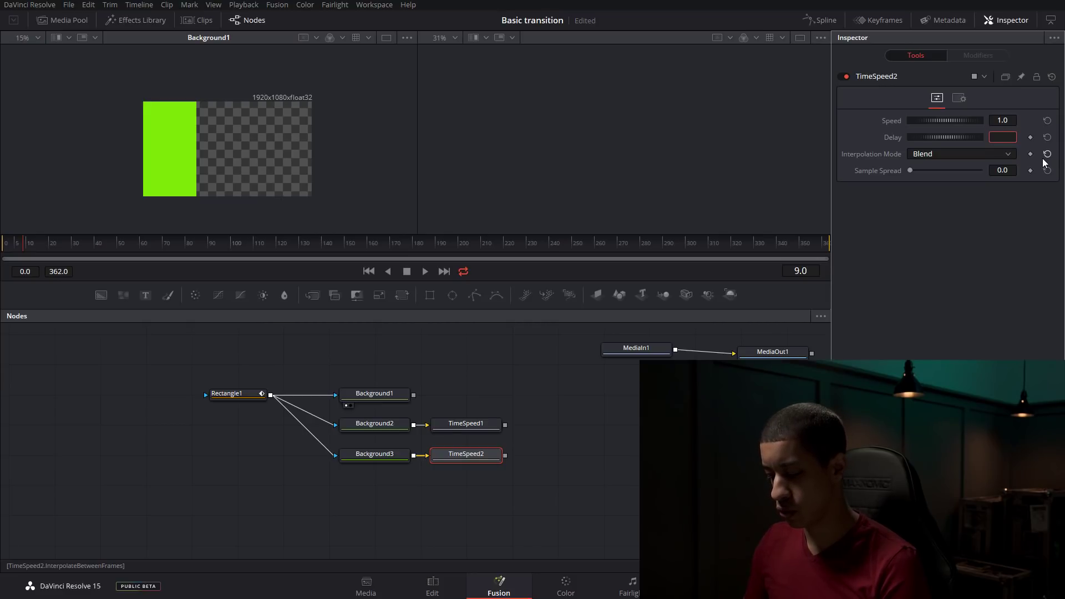
pyautogui.write('6')
pyautogui.press('Return')
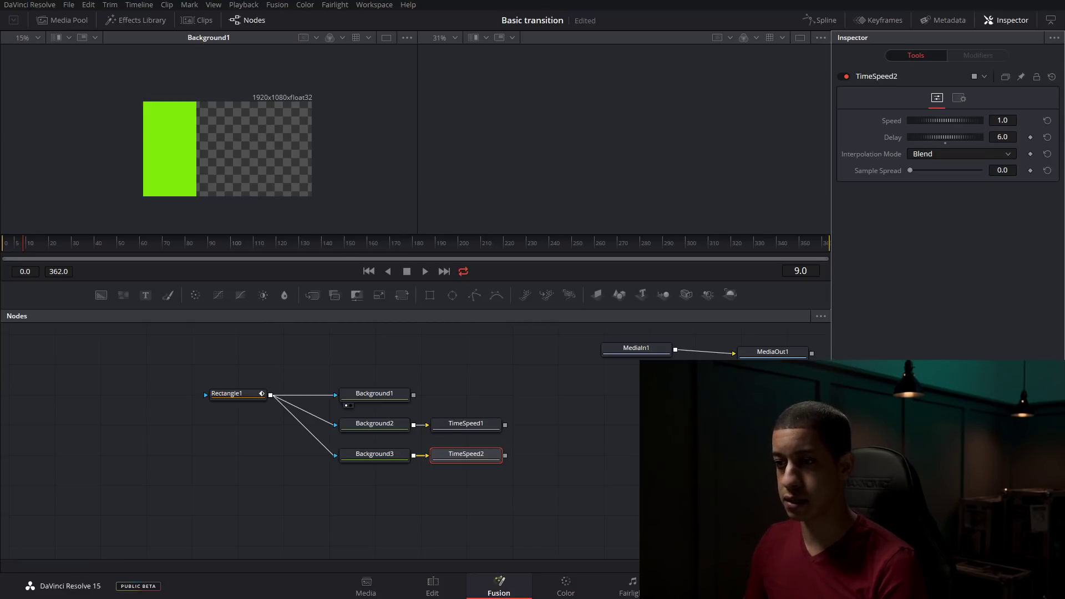
pyautogui.click(397, 373)
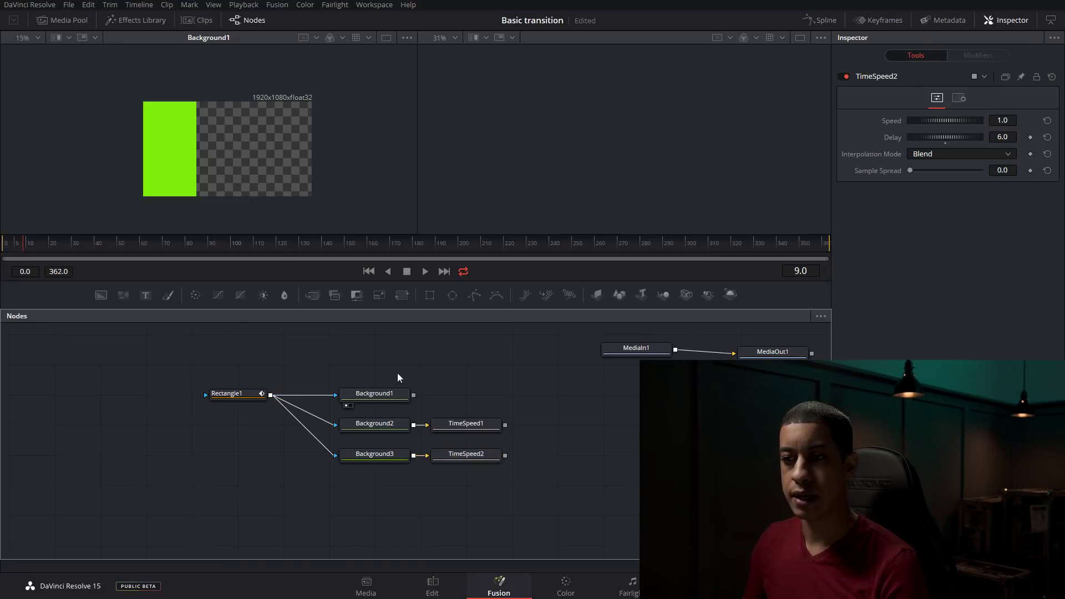
# Step: Merge Background1 with TimeSpeed1, then with TimeSpeed2 into Merge2, and view Merge2 from frame 0
pyautogui.click(375, 397)
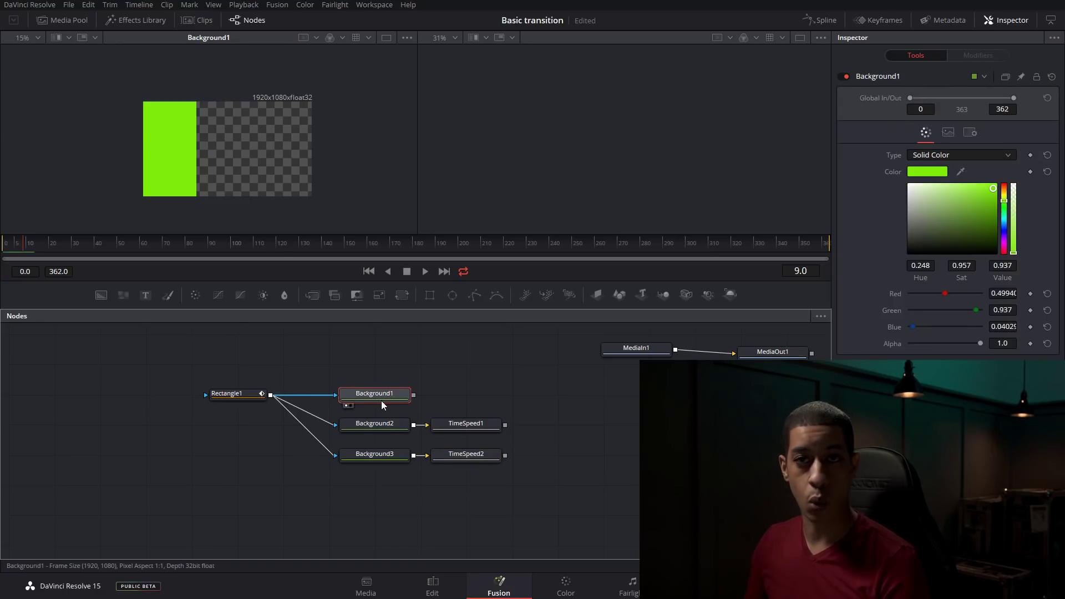
pyautogui.moveTo(414, 396); pyautogui.dragTo(505, 426)
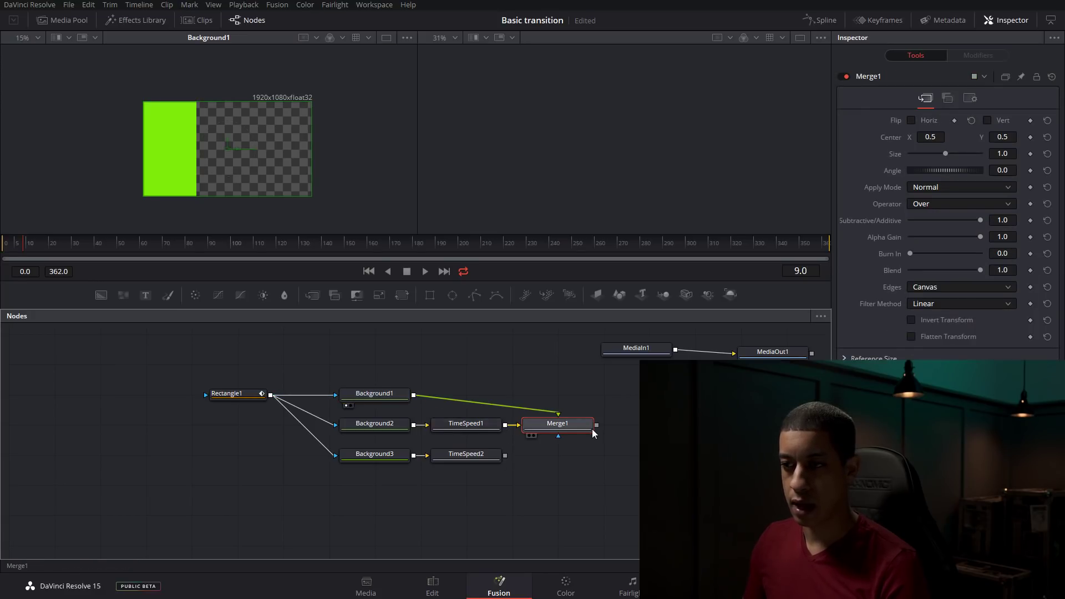
pyautogui.moveTo(597, 425); pyautogui.dragTo(504, 455)
pyautogui.click(505, 464)
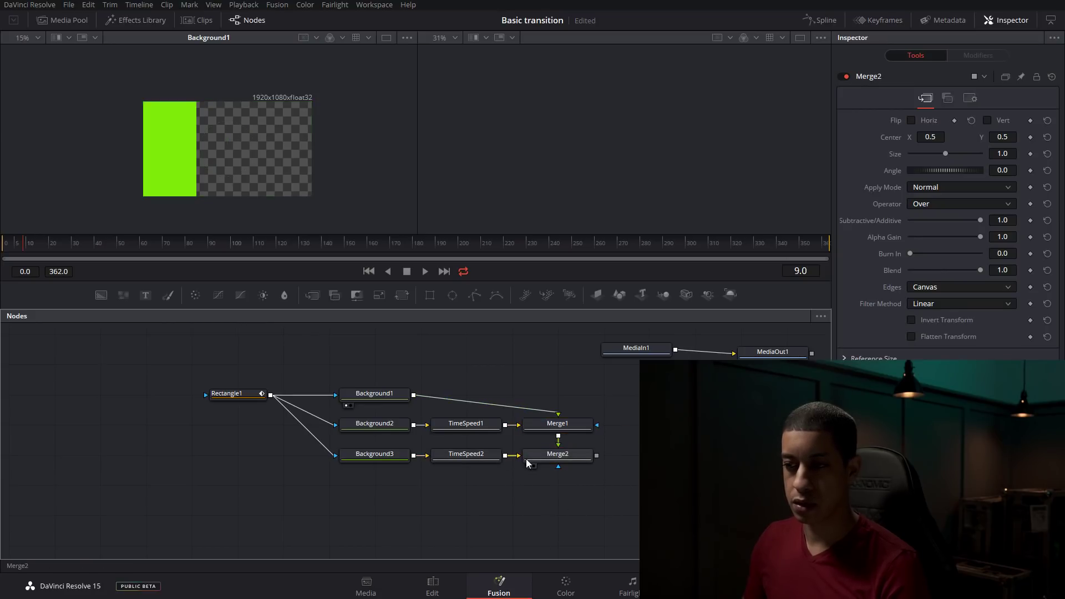
pyautogui.moveTo(372, 398)
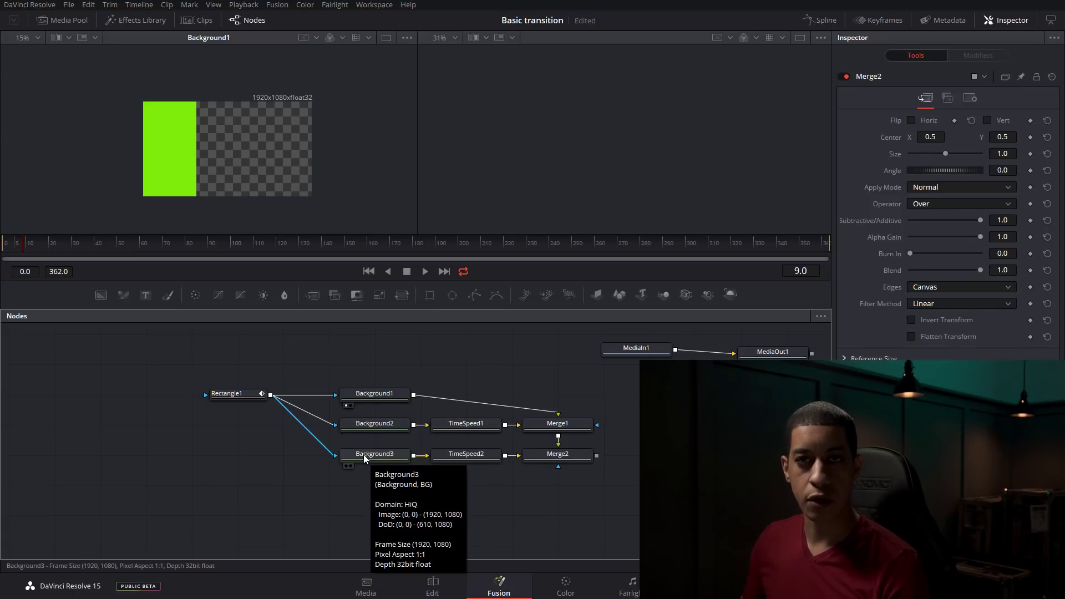
pyautogui.click(556, 461)
pyautogui.press('1')
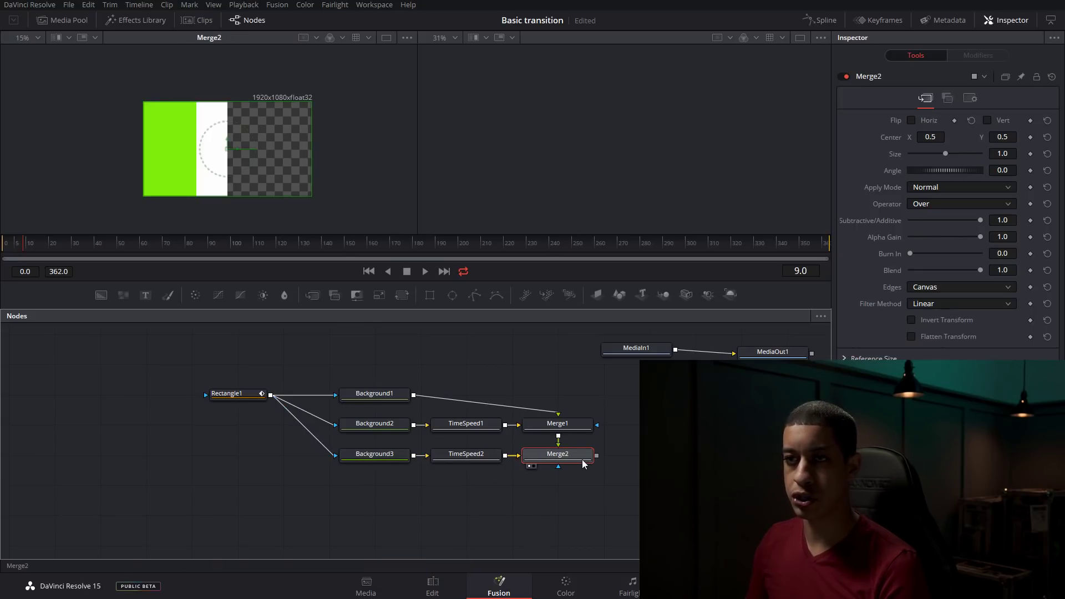
pyautogui.click(7, 253)
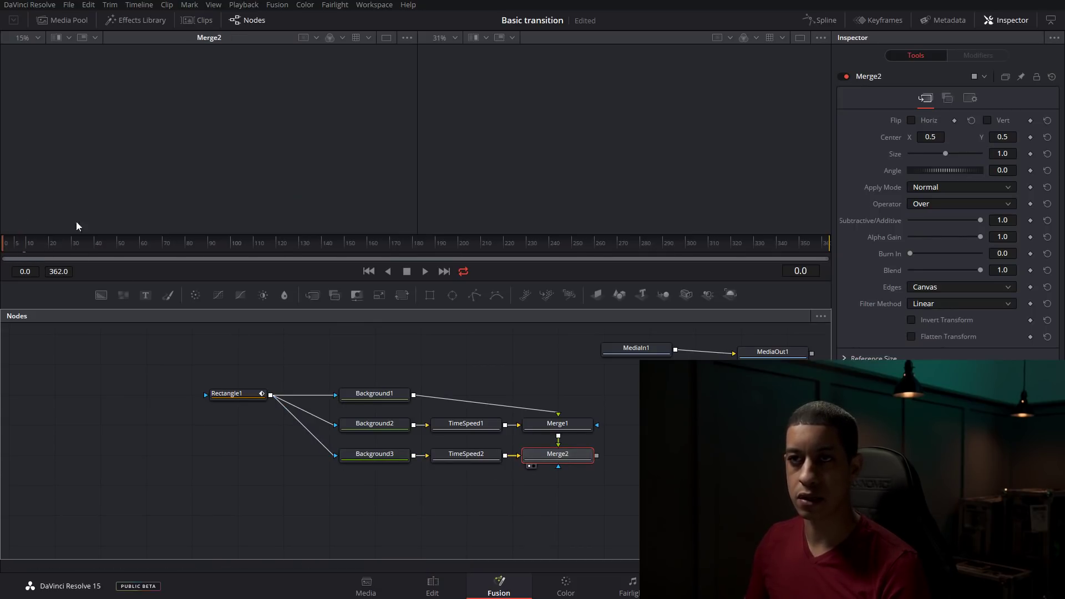
pyautogui.click(36, 39)
pyautogui.click(42, 72)
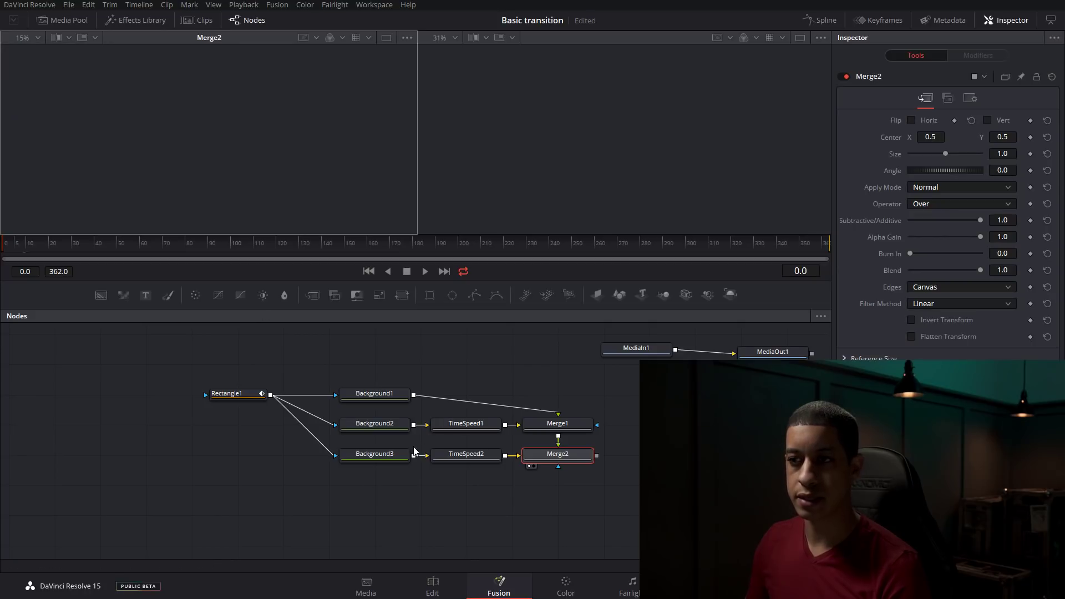
pyautogui.press('space')
pyautogui.click(3, 250)
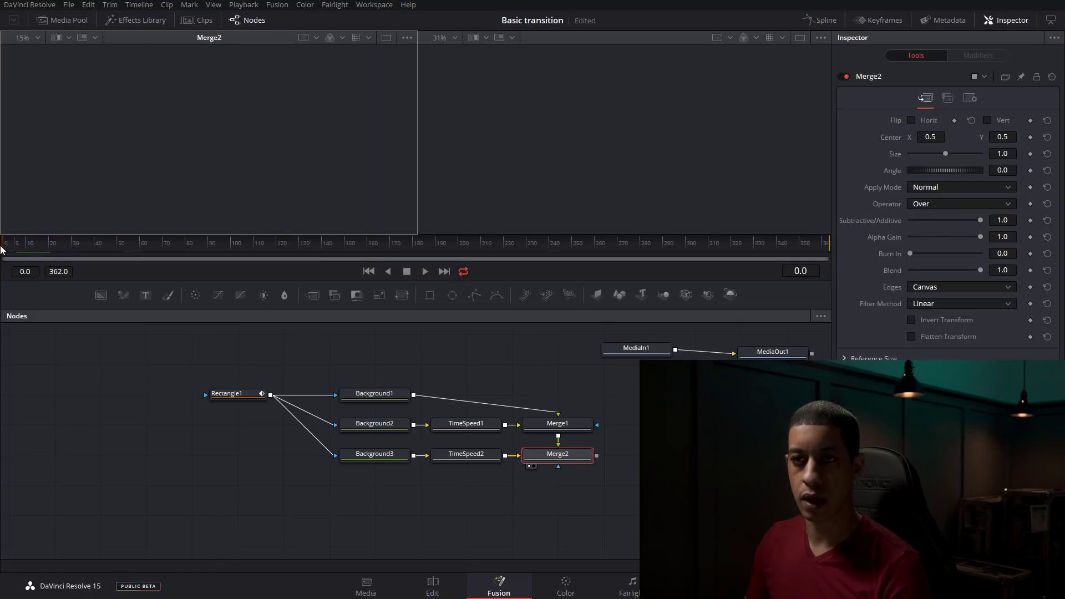
pyautogui.moveTo(3, 249); pyautogui.dragTo(27, 243)
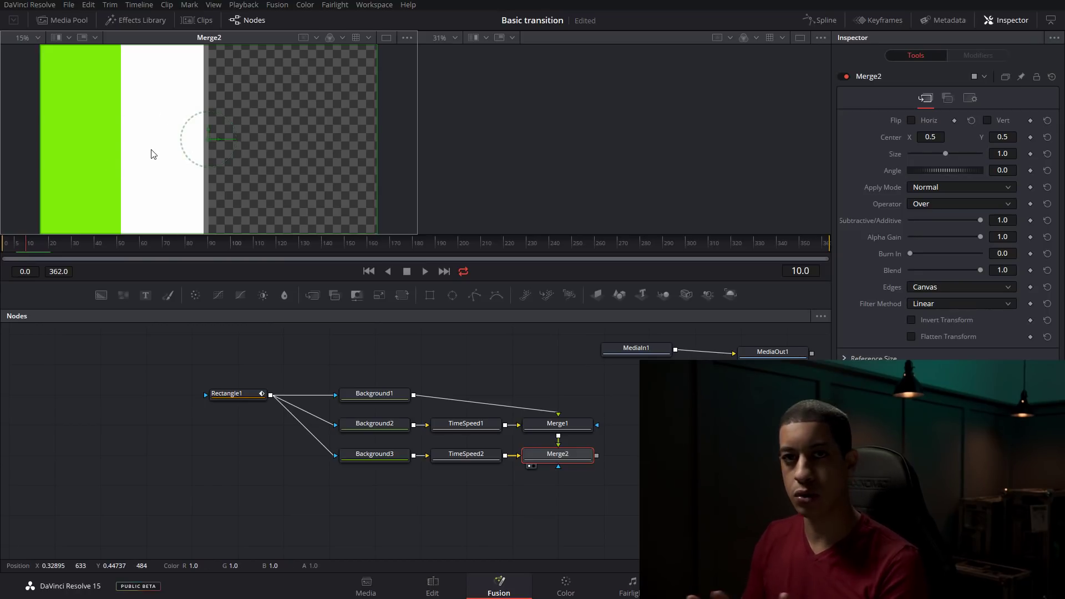
pyautogui.click(481, 424)
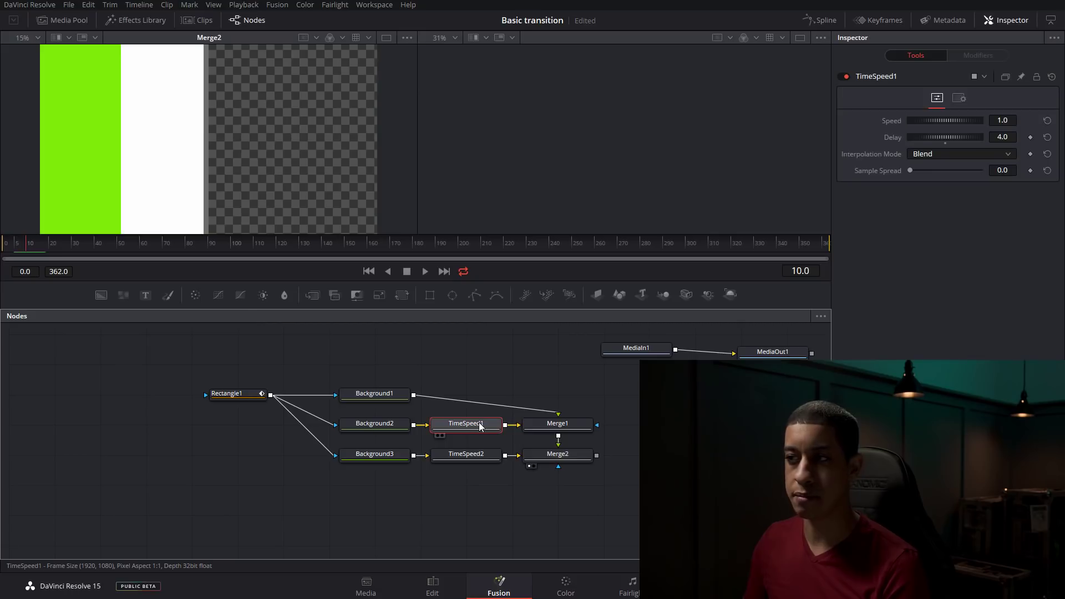
pyautogui.moveTo(40, 256)
pyautogui.mouseDown()
pyautogui.moveTo(24, 251)
pyautogui.moveTo(32, 256)
pyautogui.mouseUp()
pyautogui.click(820, 21)
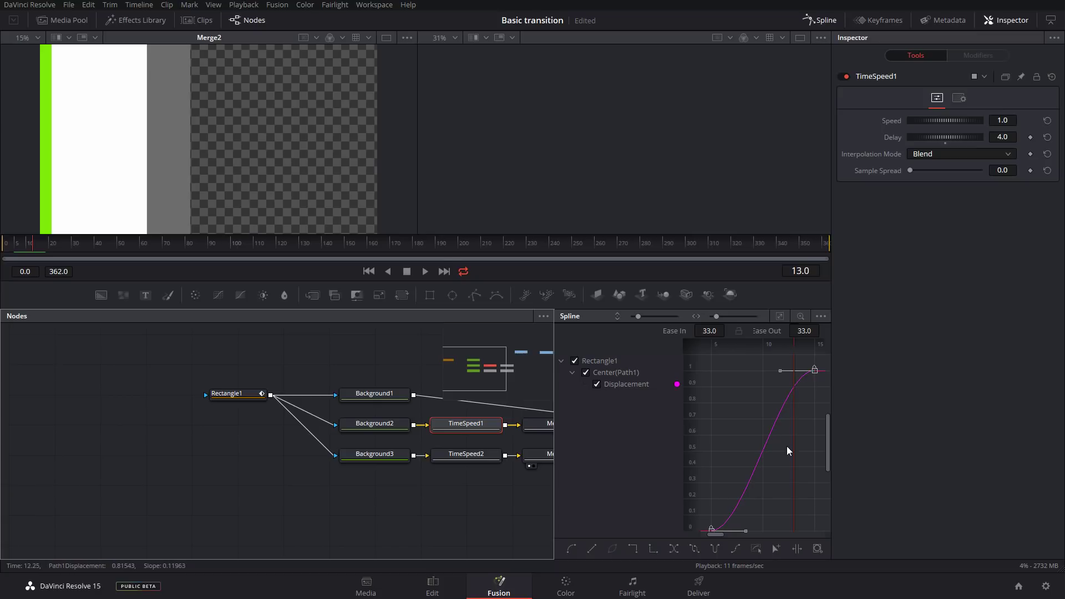
pyautogui.moveTo(31, 254)
pyautogui.mouseDown()
pyautogui.moveTo(42, 255)
pyautogui.moveTo(19, 254)
pyautogui.moveTo(51, 258)
pyautogui.moveTo(9, 256)
pyautogui.moveTo(61, 266)
pyautogui.mouseUp()
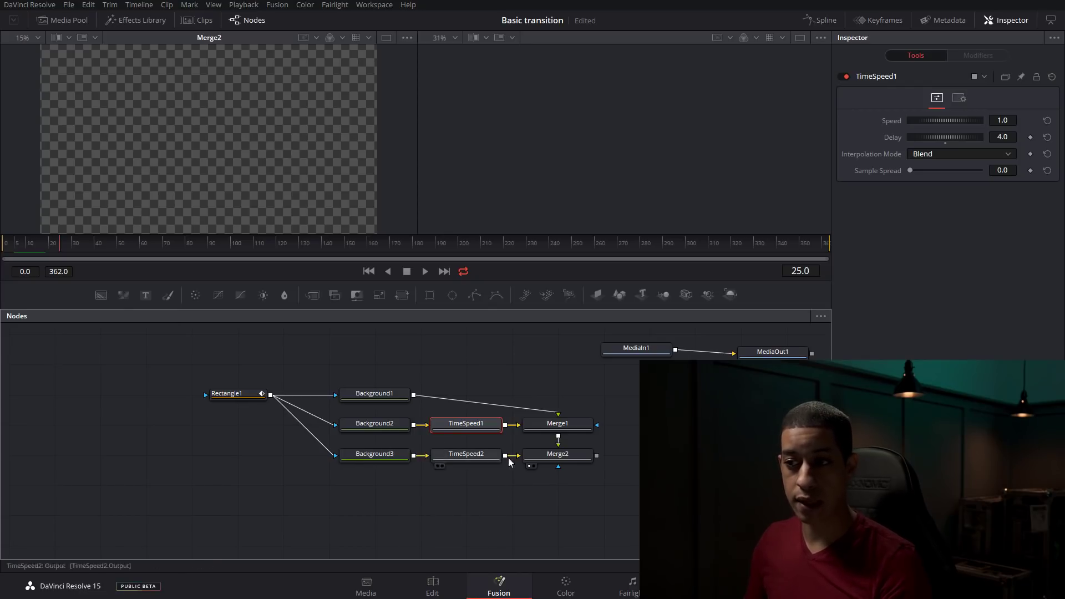
pyautogui.click(474, 460)
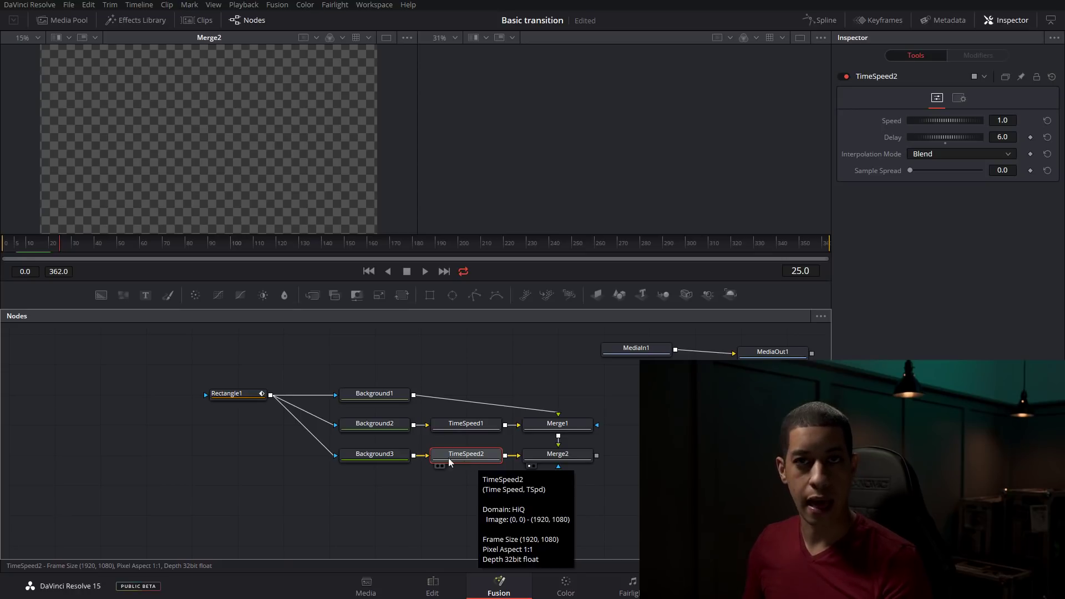
pyautogui.click(572, 461)
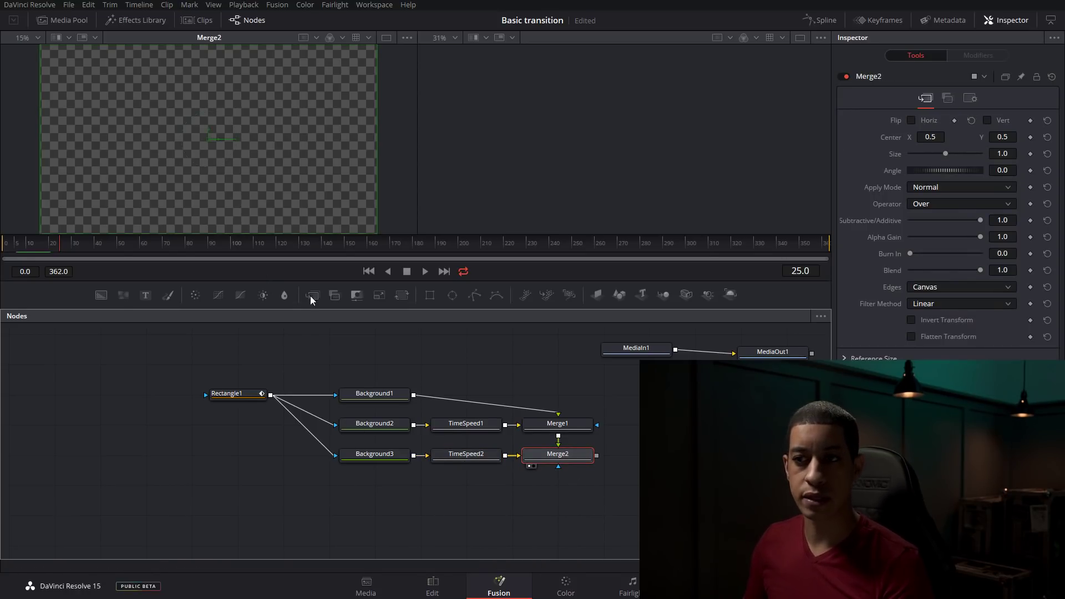
pyautogui.moveTo(19, 252); pyautogui.dragTo(29, 248)
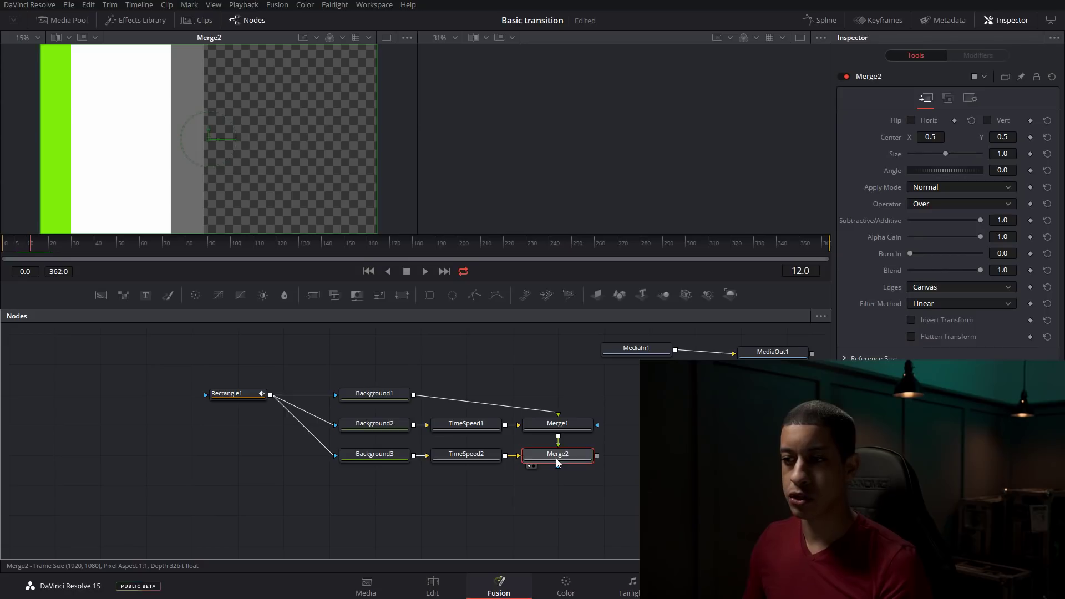
# Step: Add a Transform node after Merge2 and place it to the right of Merge2
pyautogui.hotkey('shift', 'space')
pyautogui.write('time')
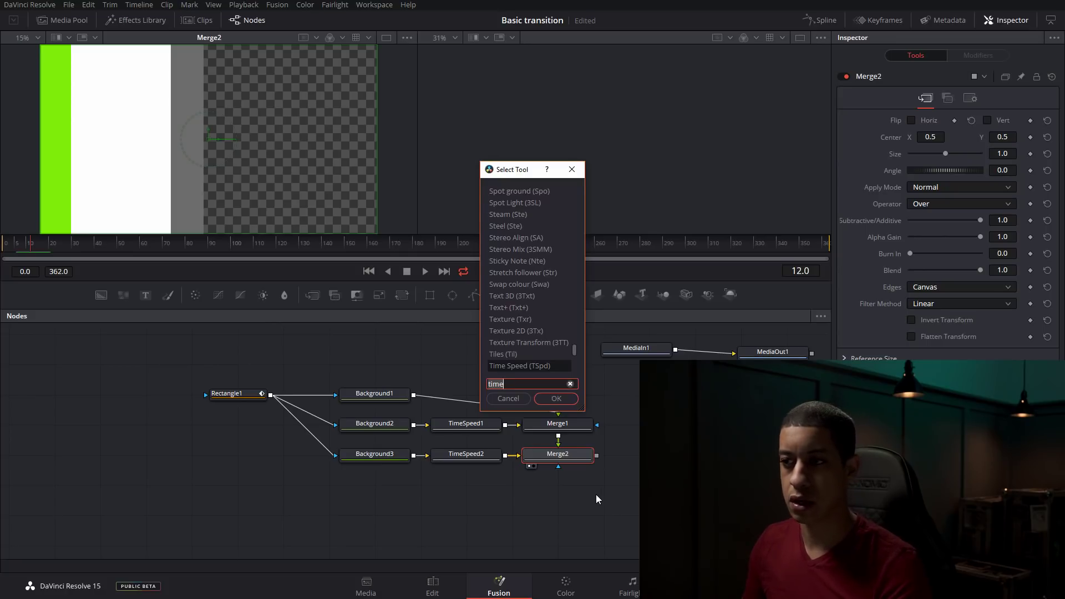
pyautogui.press('BackSpace')
pyautogui.press('BackSpace')
pyautogui.press('BackSpace')
pyautogui.press('BackSpace')
pyautogui.write('transform')
pyautogui.press('Return')
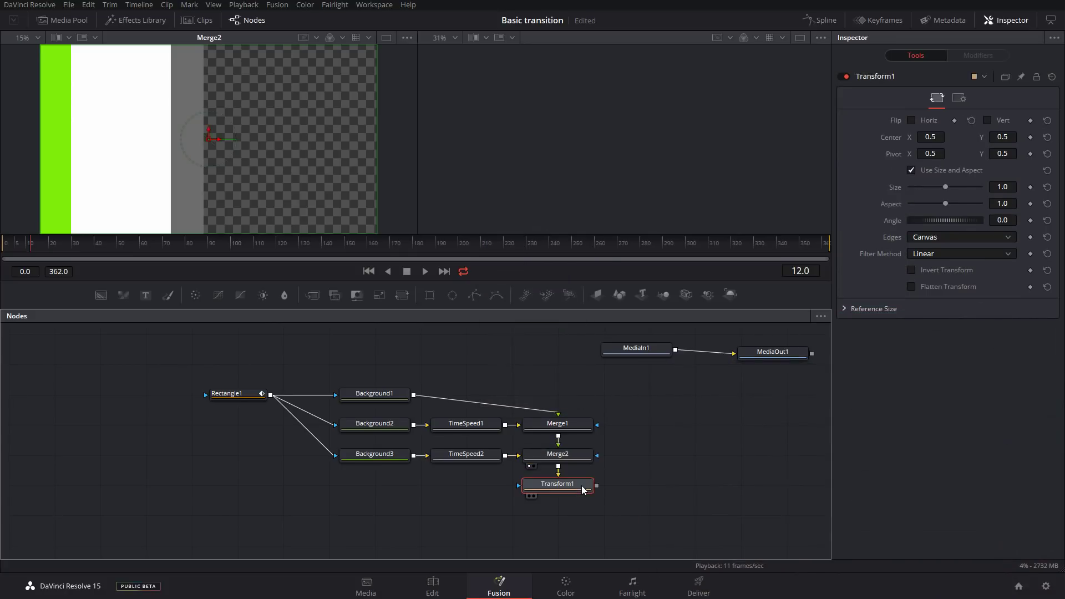
pyautogui.moveTo(580, 485); pyautogui.dragTo(664, 461)
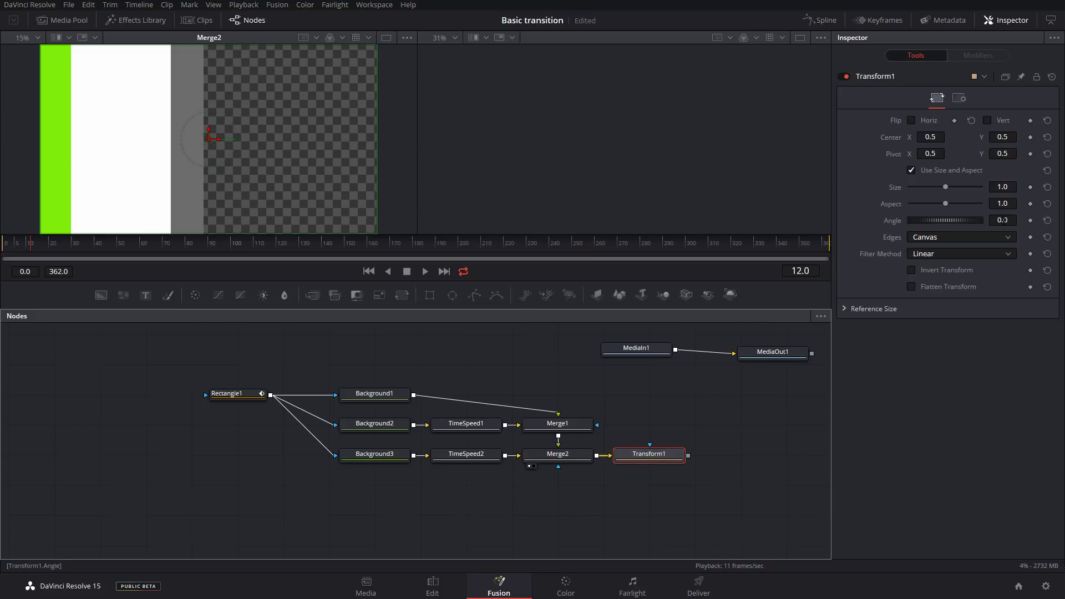
# Step: Set Transform1's angle to 180 and view Transform1 in the right viewer
pyautogui.click(1004, 221)
pyautogui.write('180')
pyautogui.press('Tab')
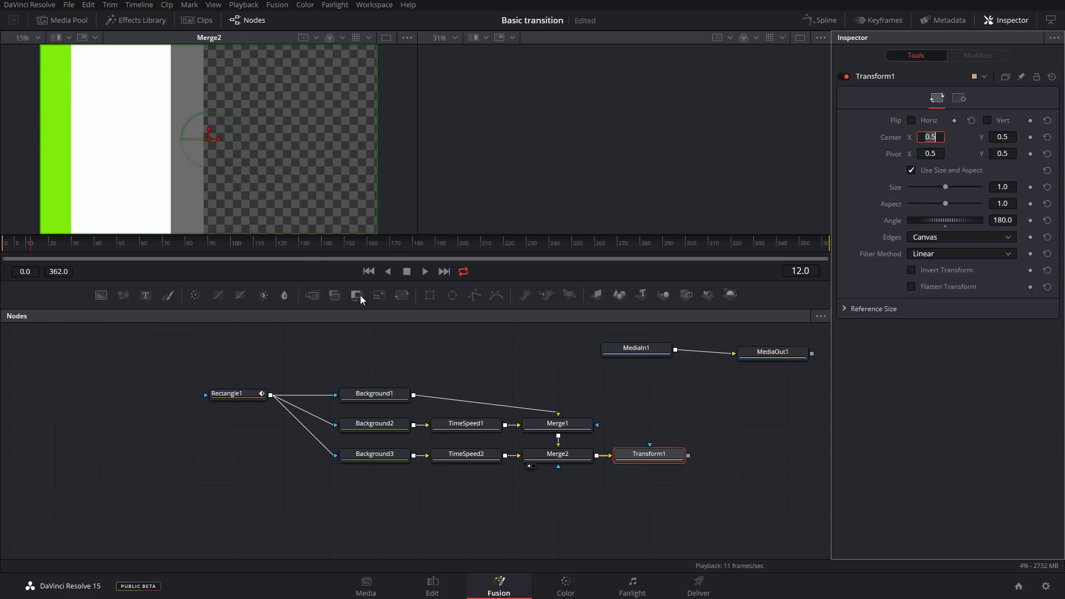
pyautogui.click(655, 459)
pyautogui.press('2')
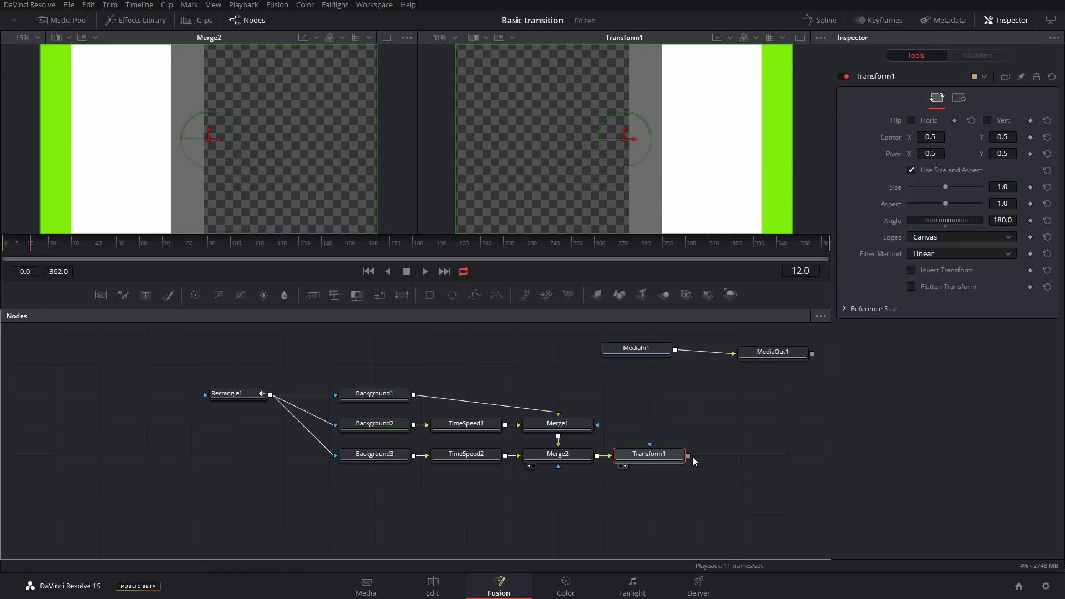
# Step: Merge Transform1 over Merge2's output as Merge3, placed below Transform1, shown in the left viewer
pyautogui.moveTo(689, 456); pyautogui.dragTo(780, 456)
pyautogui.moveTo(645, 474); pyautogui.dragTo(538, 459)
pyautogui.moveTo(700, 461); pyautogui.dragTo(603, 499)
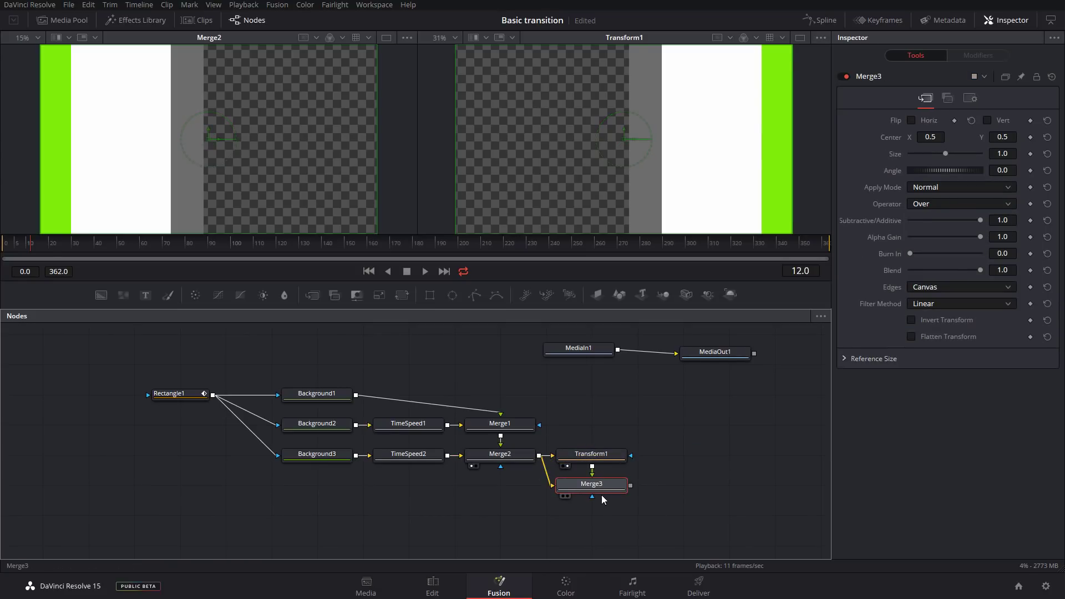
pyautogui.press('1')
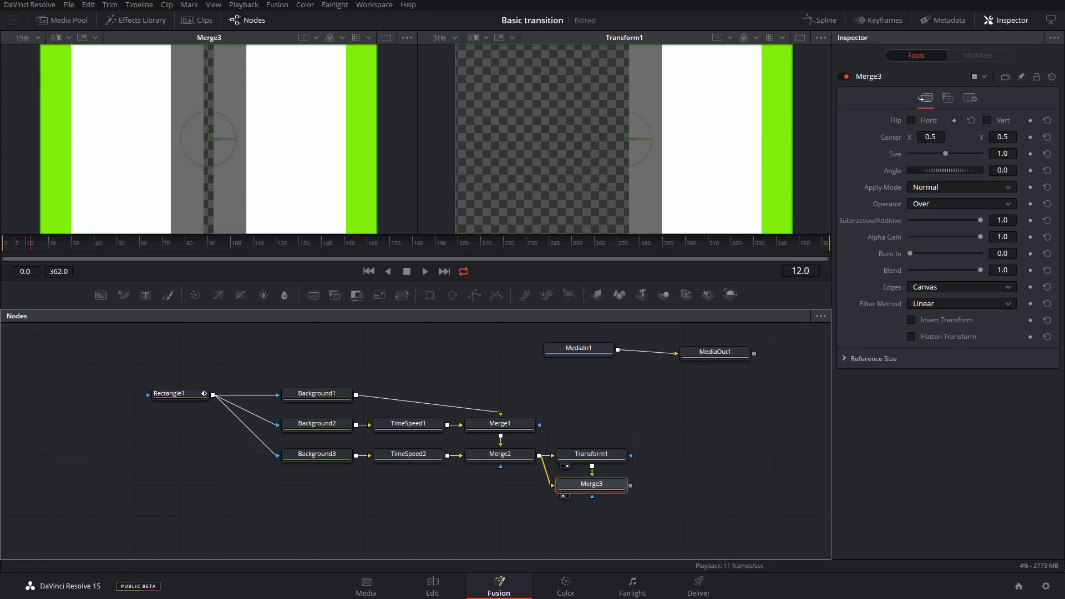
# Step: Play back the combined bars animation and inspect the bars at frame 9
pyautogui.press('space')
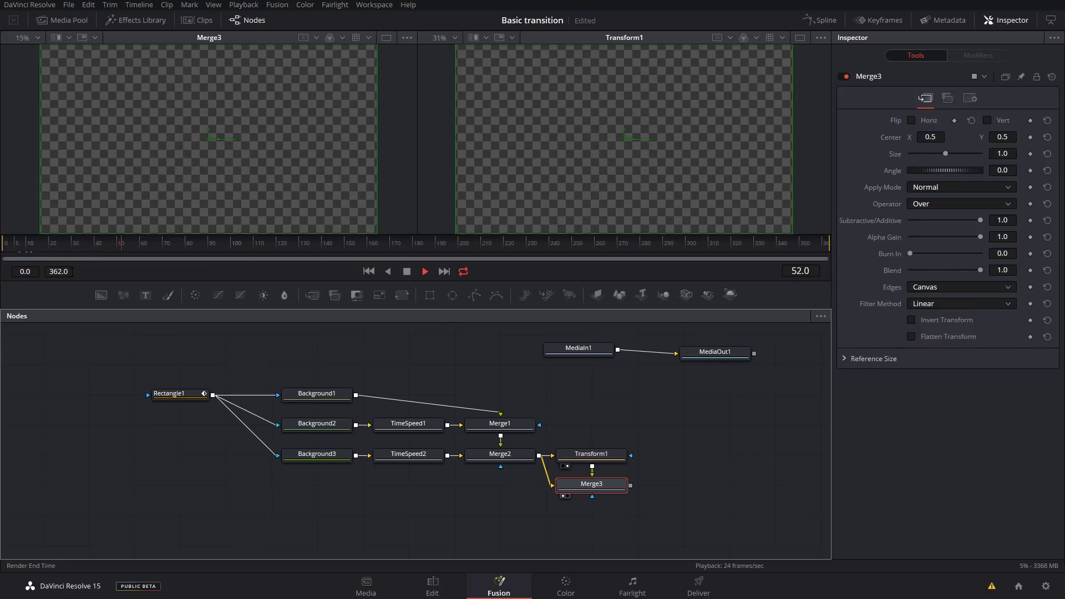
pyautogui.click(3, 243)
pyautogui.moveTo(3, 243); pyautogui.dragTo(13, 245)
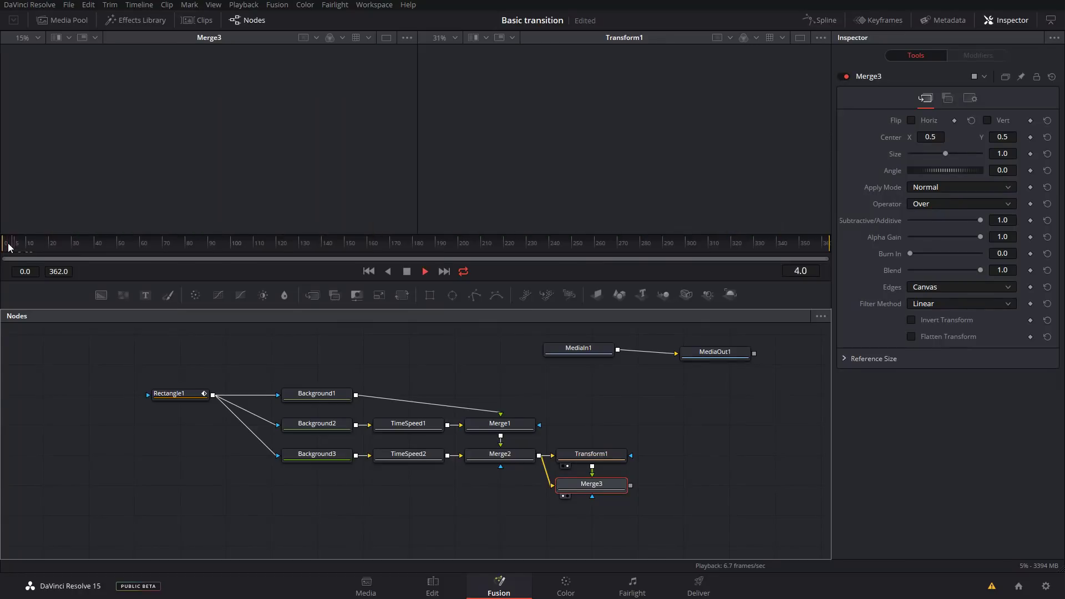
pyautogui.click(25, 251)
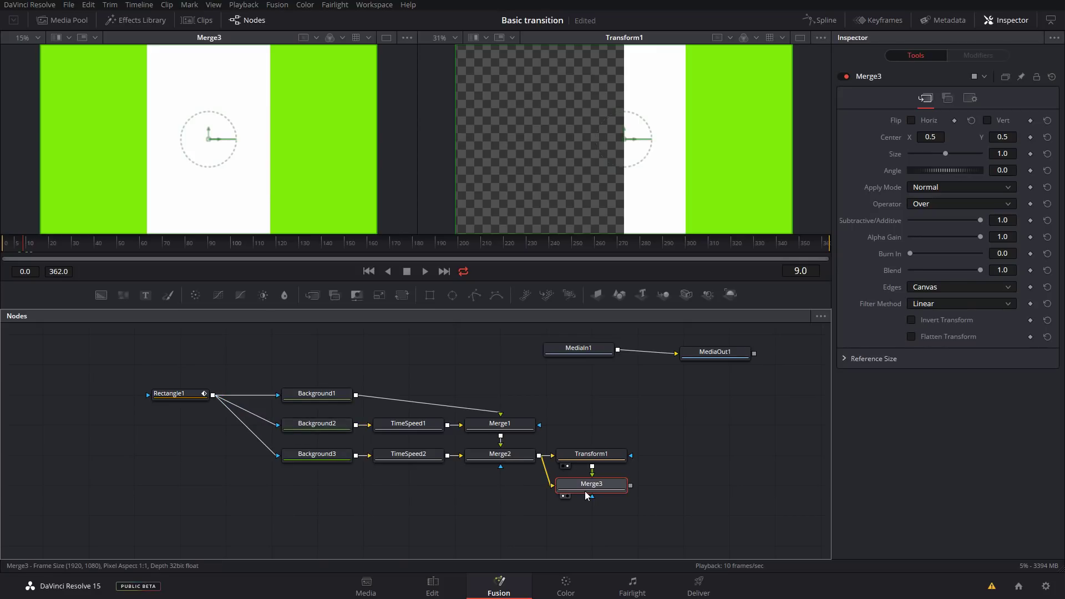
pyautogui.moveTo(396, 510); pyautogui.dragTo(400, 460)
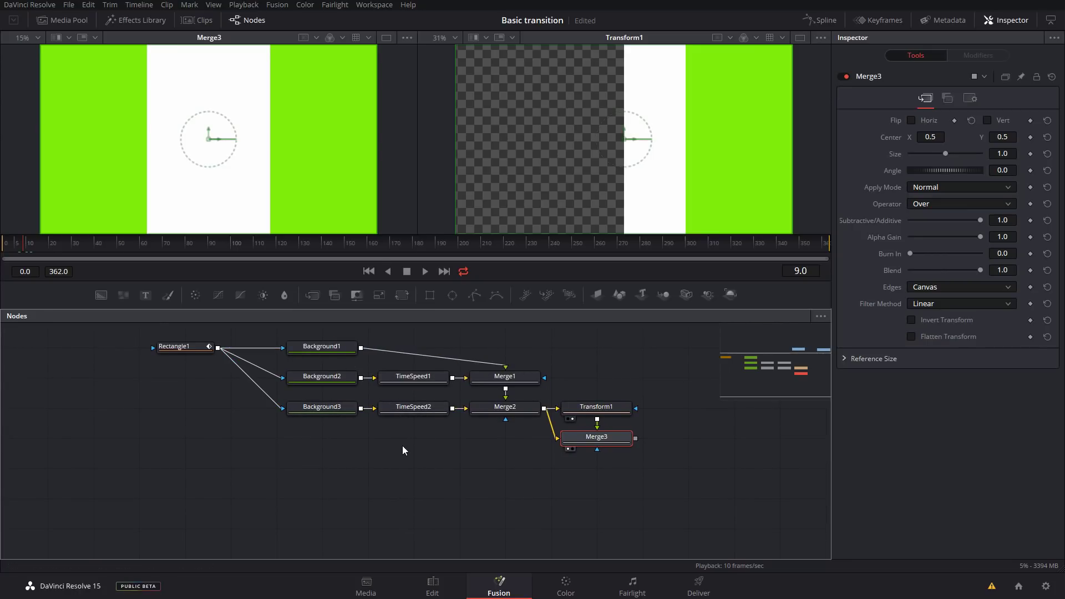
# Step: Add TimeSpeed3 fed by Background1 and merge it with Merge2's result as Merge4
pyautogui.click(388, 455)
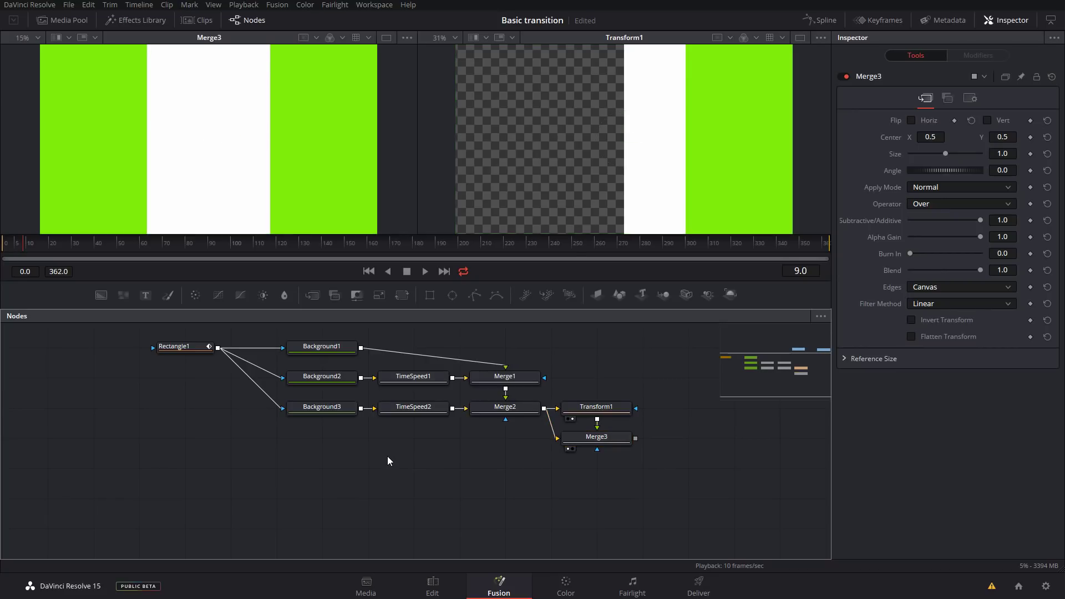
pyautogui.hotkey('shift', 'space')
pyautogui.write('tran')
pyautogui.press('BackSpace')
pyautogui.press('BackSpace')
pyautogui.press('BackSpace')
pyautogui.press('BackSpace')
pyautogui.write('time')
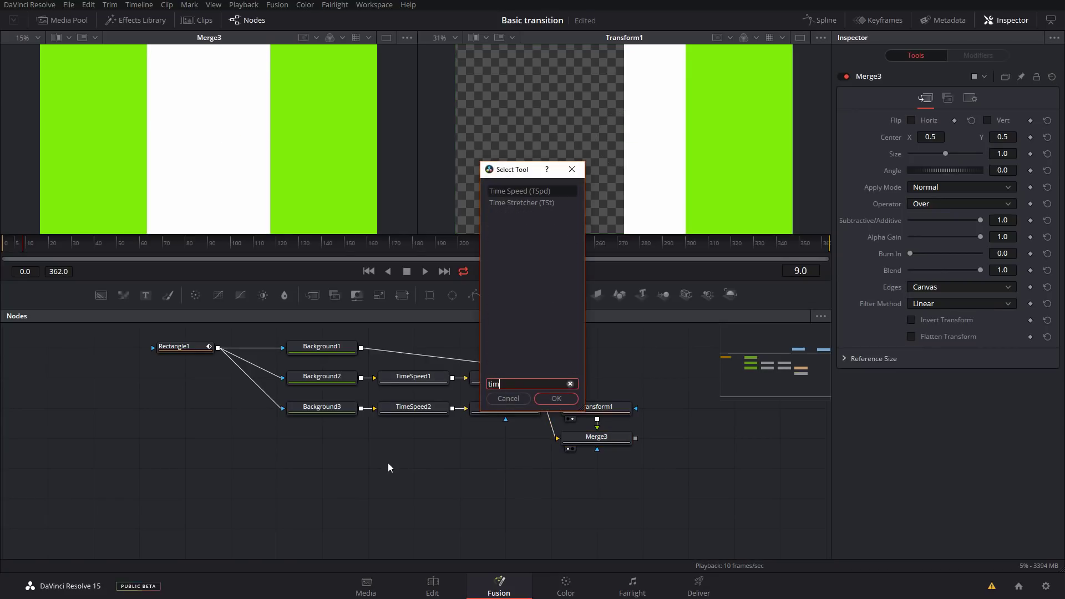
pyautogui.press('Return')
pyautogui.moveTo(363, 470); pyautogui.dragTo(409, 440)
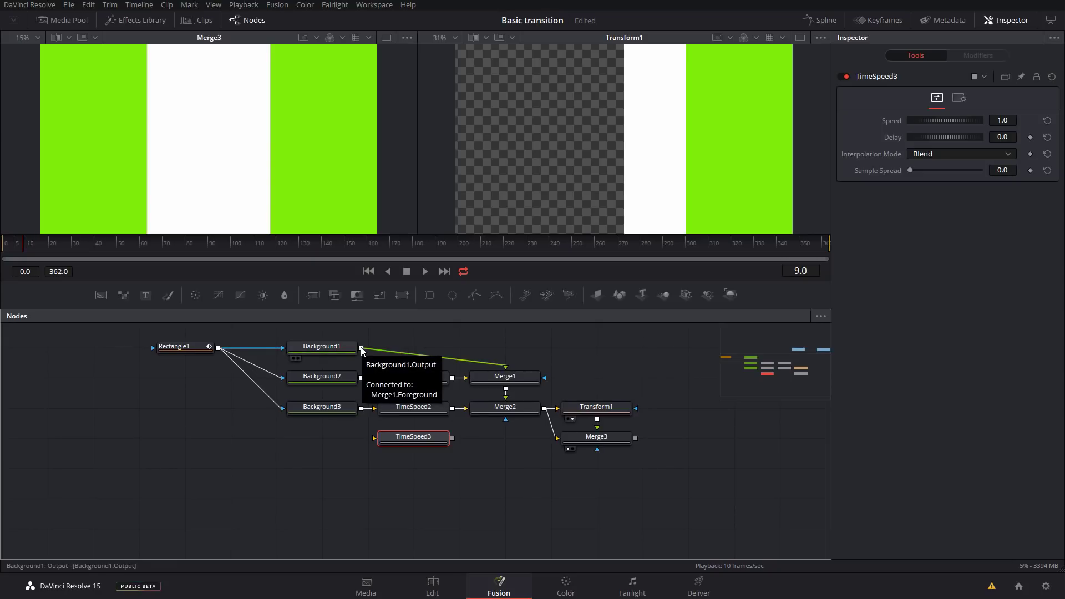
pyautogui.moveTo(361, 349); pyautogui.dragTo(376, 440)
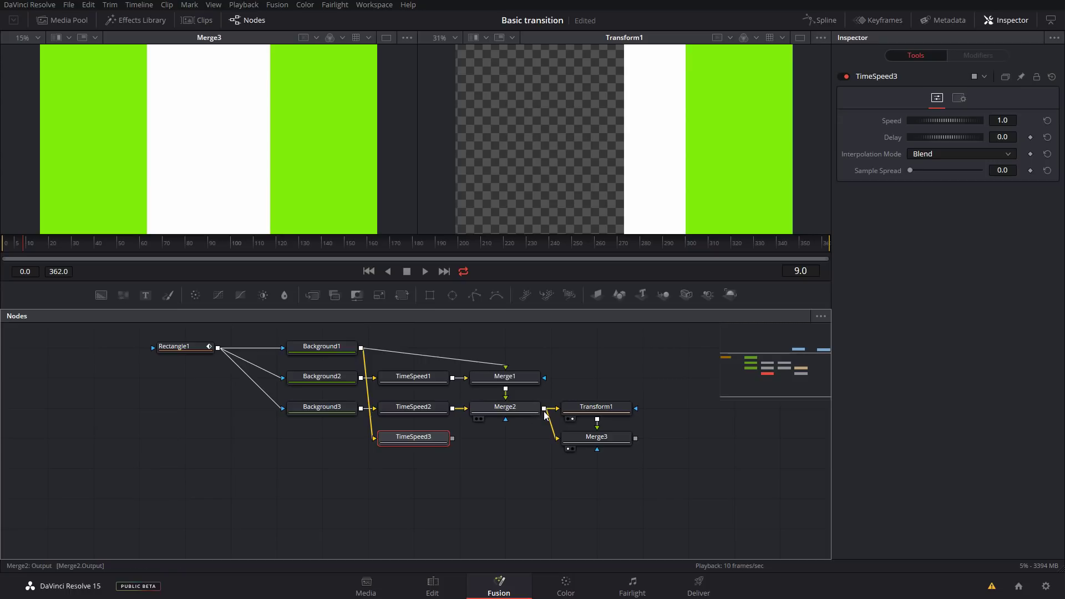
pyautogui.moveTo(454, 440); pyautogui.dragTo(453, 439)
# Step: Feed Merge4 into Transform1 and into Merge3's background input
pyautogui.moveTo(632, 388); pyautogui.dragTo(595, 499)
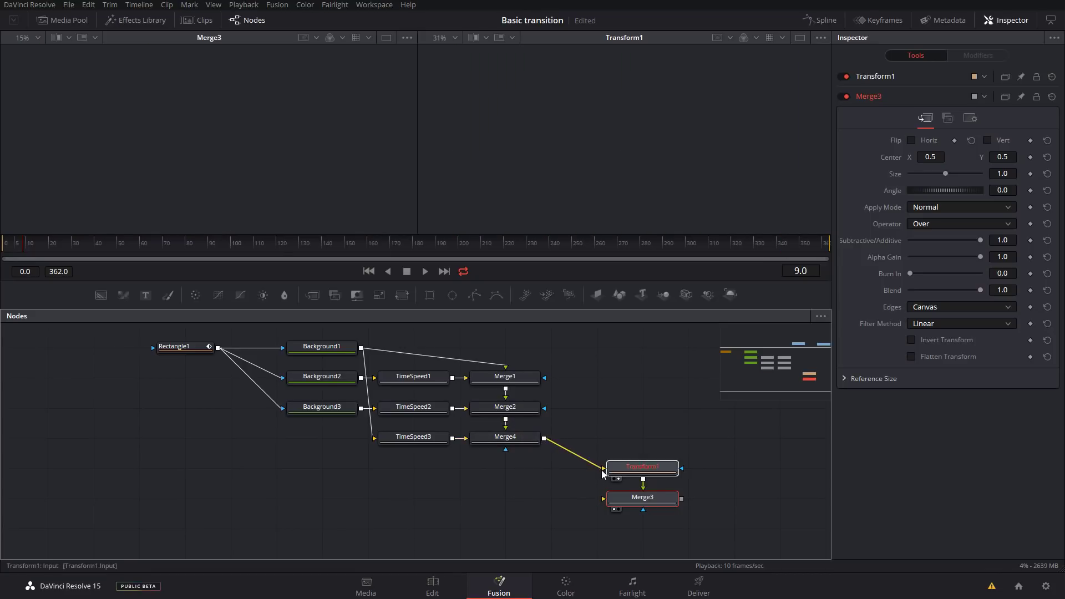
pyautogui.moveTo(603, 473); pyautogui.dragTo(603, 498)
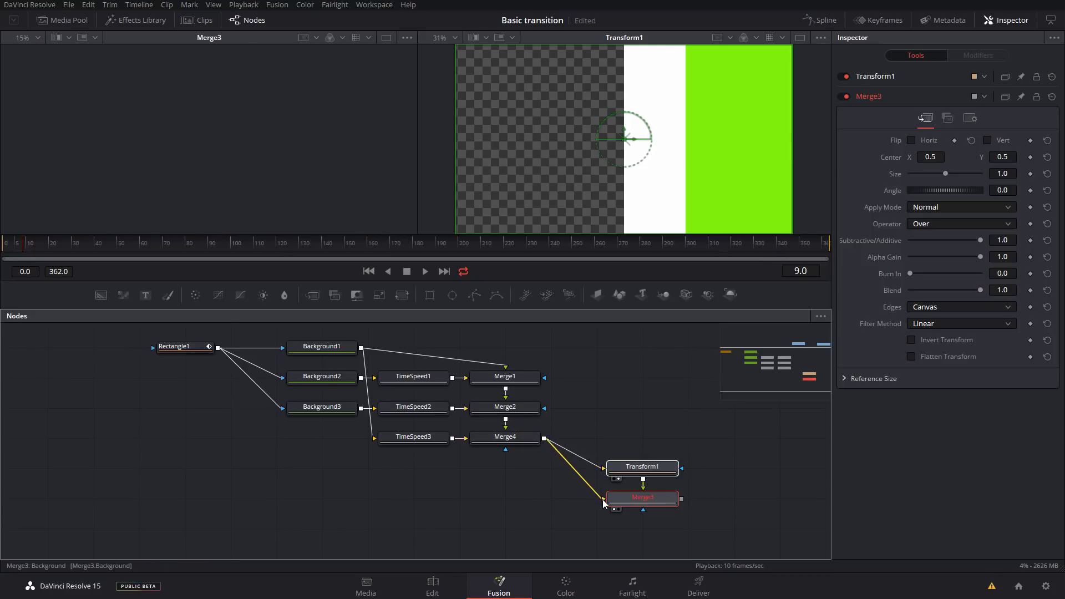
pyautogui.click(634, 502)
pyautogui.press('1')
# Step: Give TimeSpeed3 a Delay of 8 frames and view Merge3 in the left viewer
pyautogui.click(424, 440)
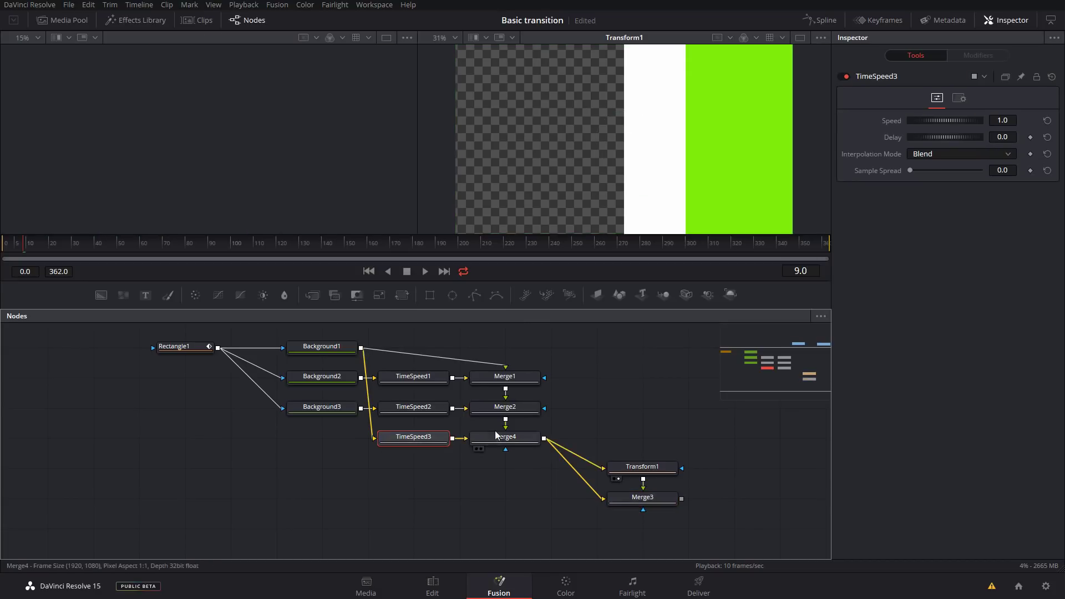
pyautogui.click(416, 413)
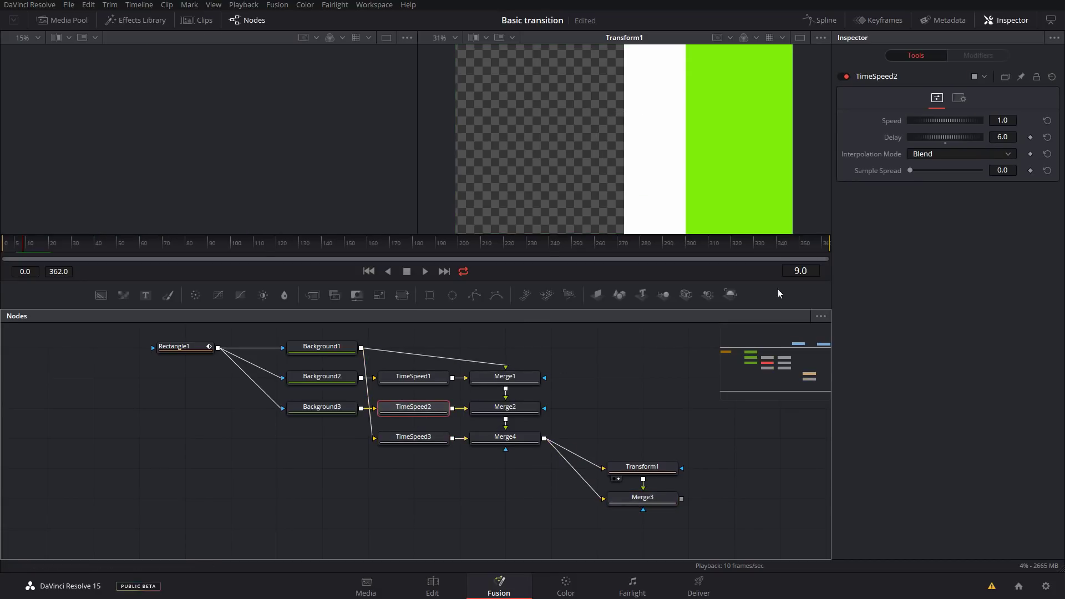
pyautogui.click(421, 442)
pyautogui.click(1007, 137)
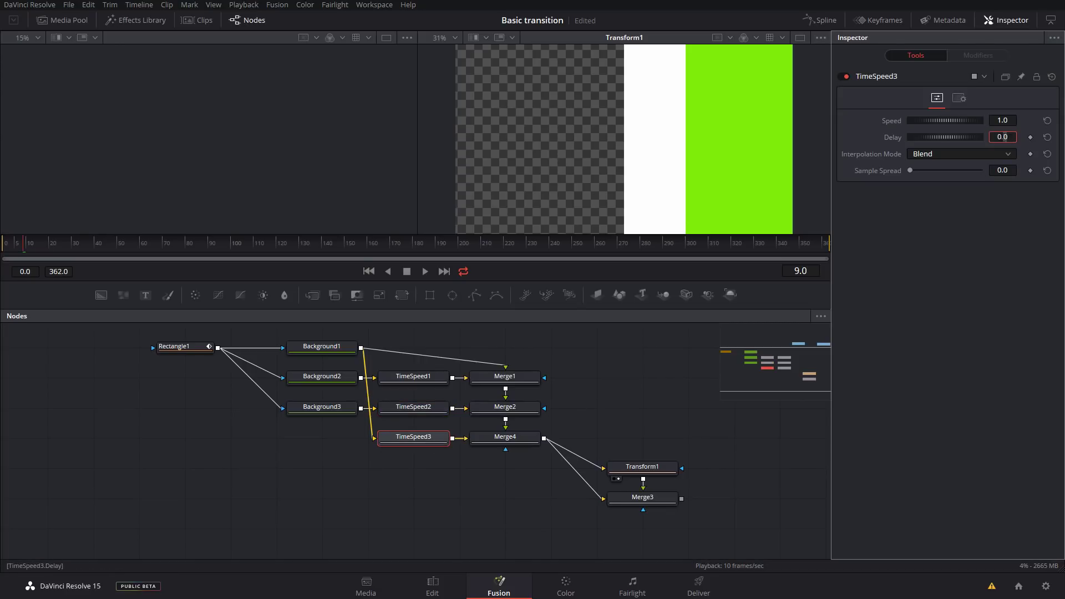
pyautogui.write('8')
pyautogui.press('Tab')
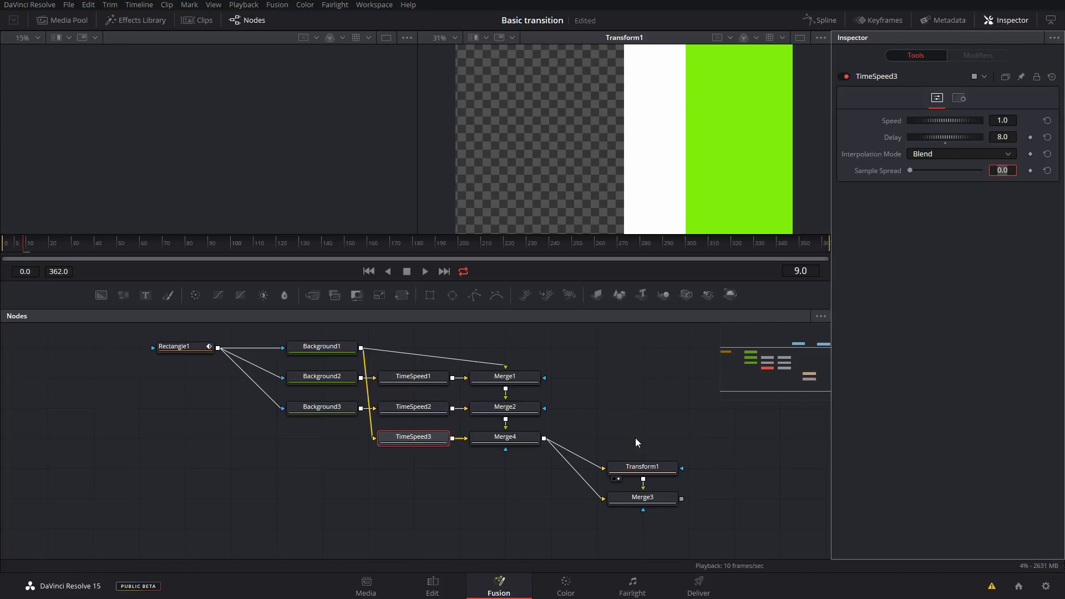
pyautogui.click(642, 498)
pyautogui.press('1')
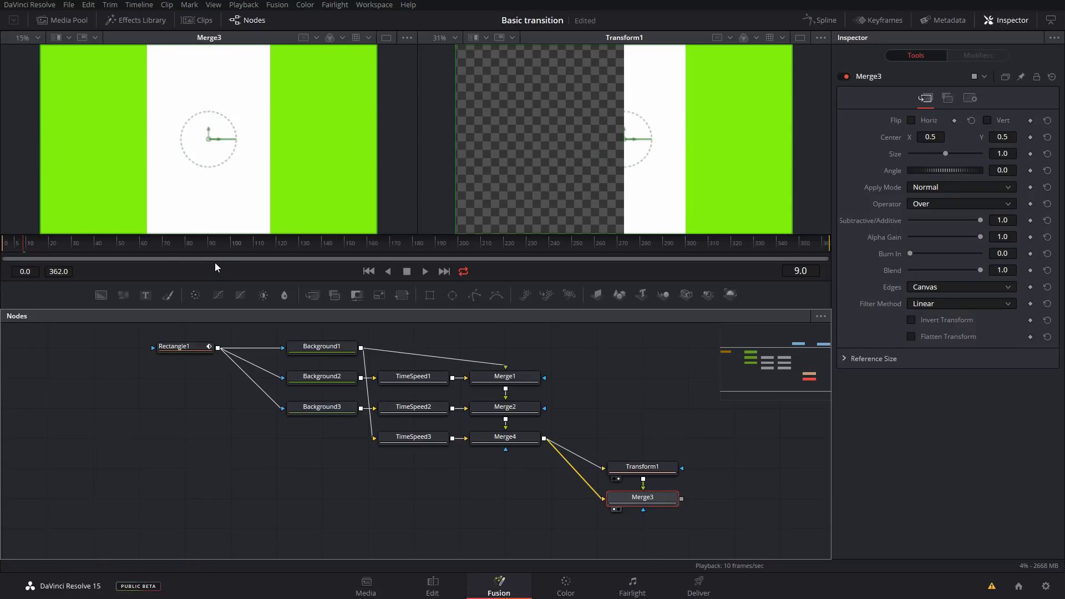
pyautogui.moveTo(12, 243); pyautogui.dragTo(2, 247)
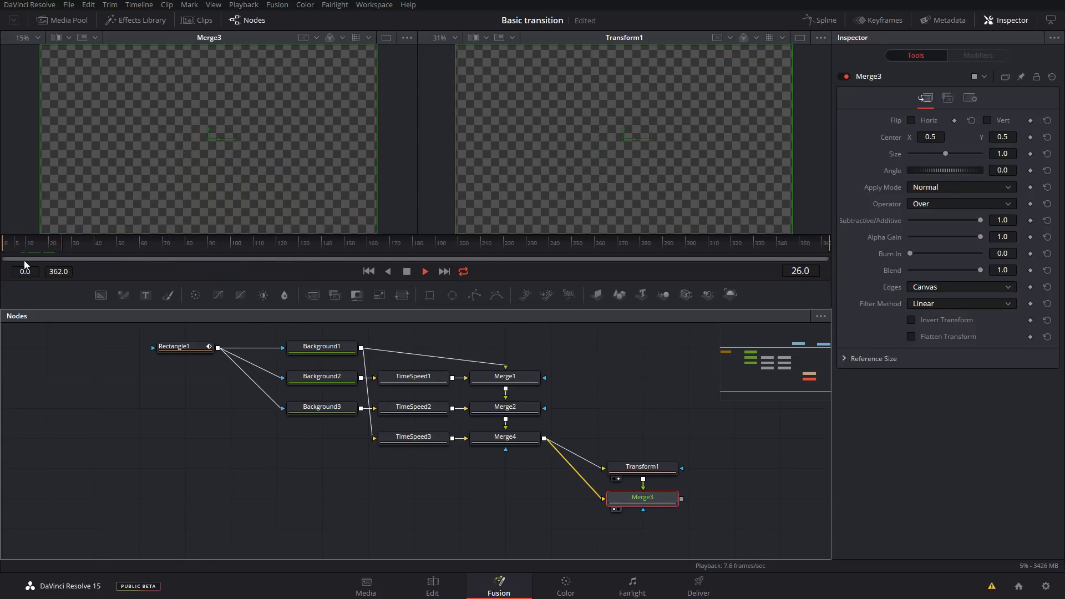
pyautogui.moveTo(24, 252); pyautogui.dragTo(2, 247)
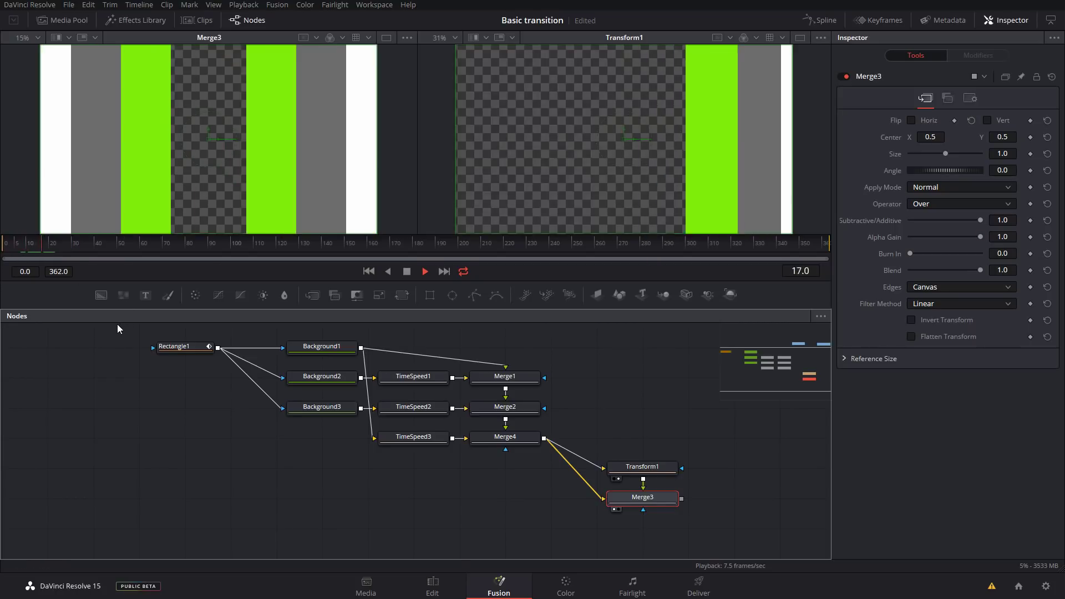
pyautogui.click(2, 244)
pyautogui.press('space')
pyautogui.press('space')
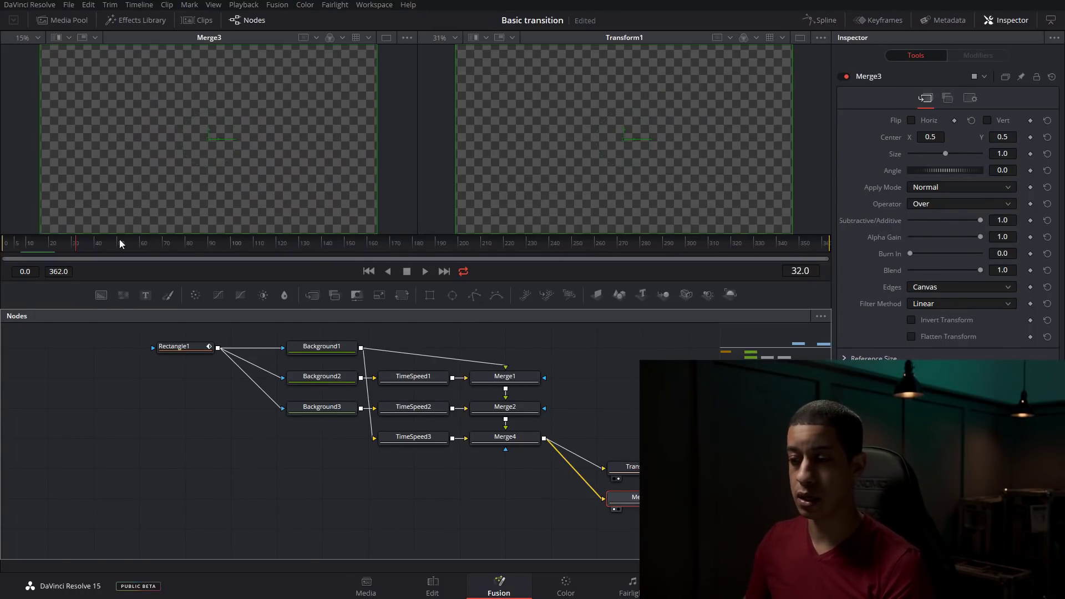
pyautogui.keyDown('ctrl'); pyautogui.click(621, 466); pyautogui.keyUp('ctrl')
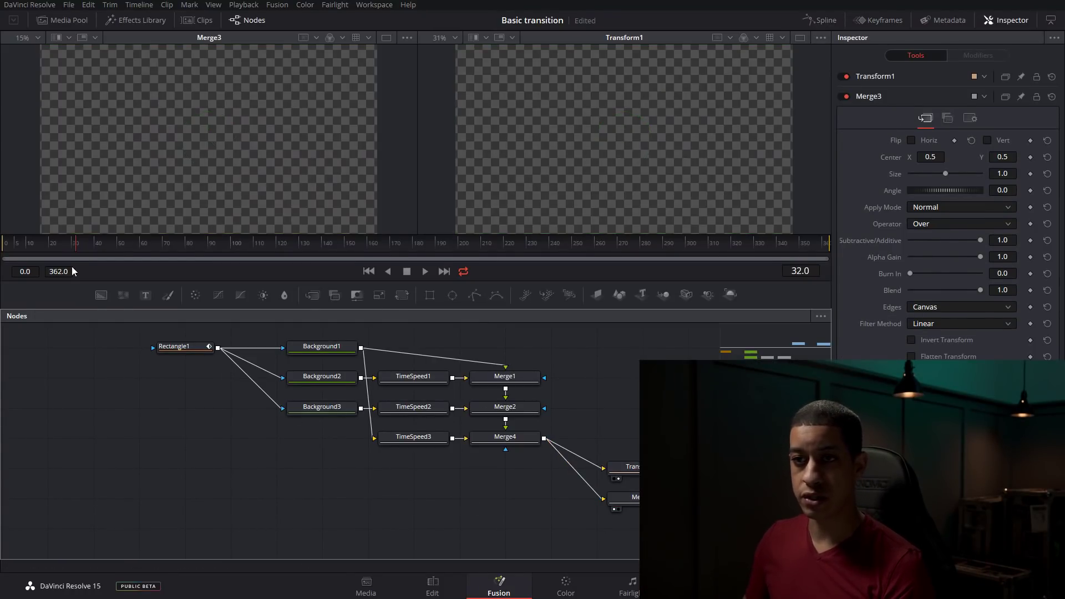
pyautogui.moveTo(37, 236); pyautogui.dragTo(27, 256)
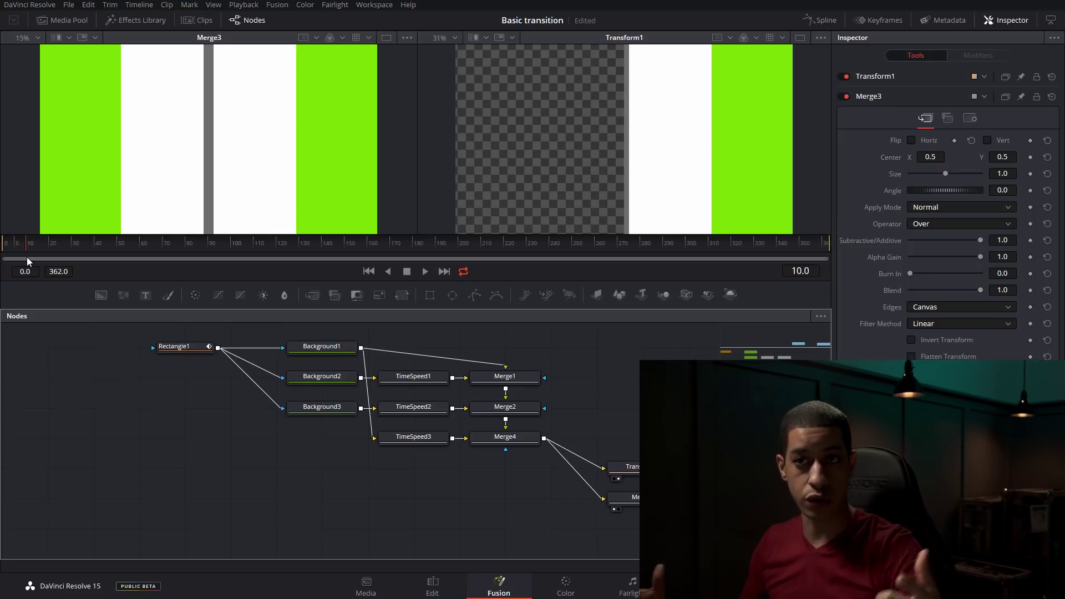
pyautogui.click(175, 348)
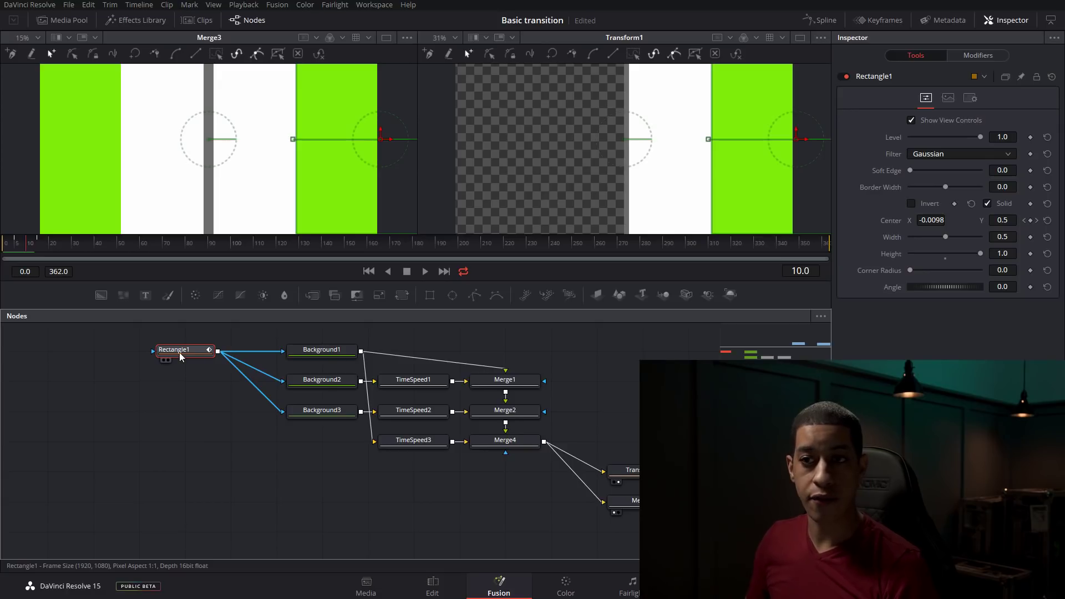
# Step: Remove the MediaIn1-to-MediaOut1 link, move MediaOut1 below Merge3, and connect Merge3's output to it
pyautogui.moveTo(180, 355)
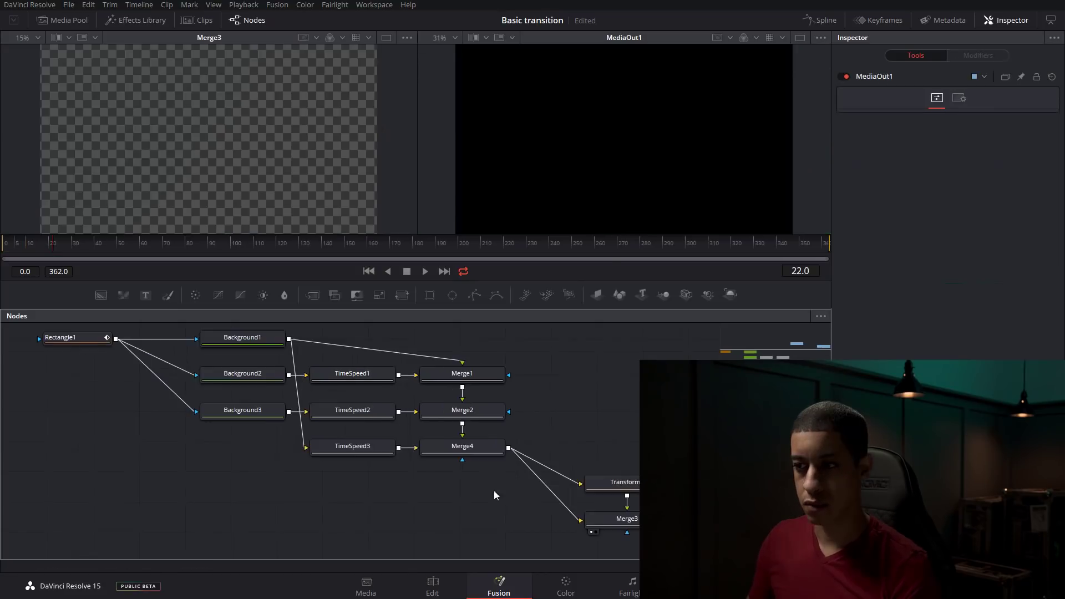
pyautogui.hscroll(5, 612, 426)
pyautogui.scroll(2, 611, 426)
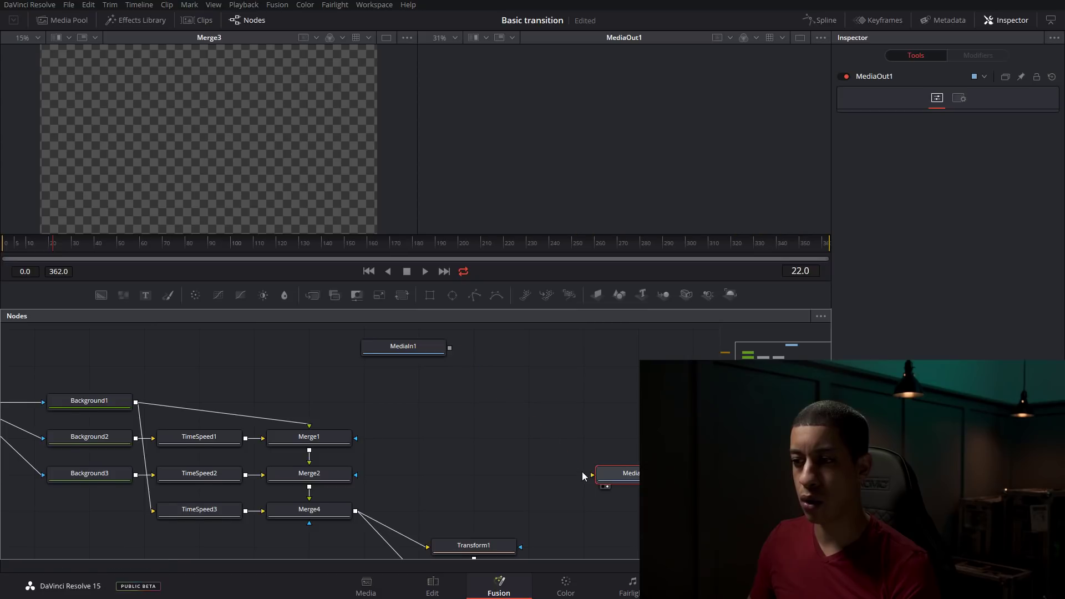
pyautogui.moveTo(593, 475); pyautogui.dragTo(582, 472)
pyautogui.scroll(-4, 582, 471)
pyautogui.hscroll(1, 588, 367)
pyautogui.moveTo(603, 352); pyautogui.dragTo(605, 496)
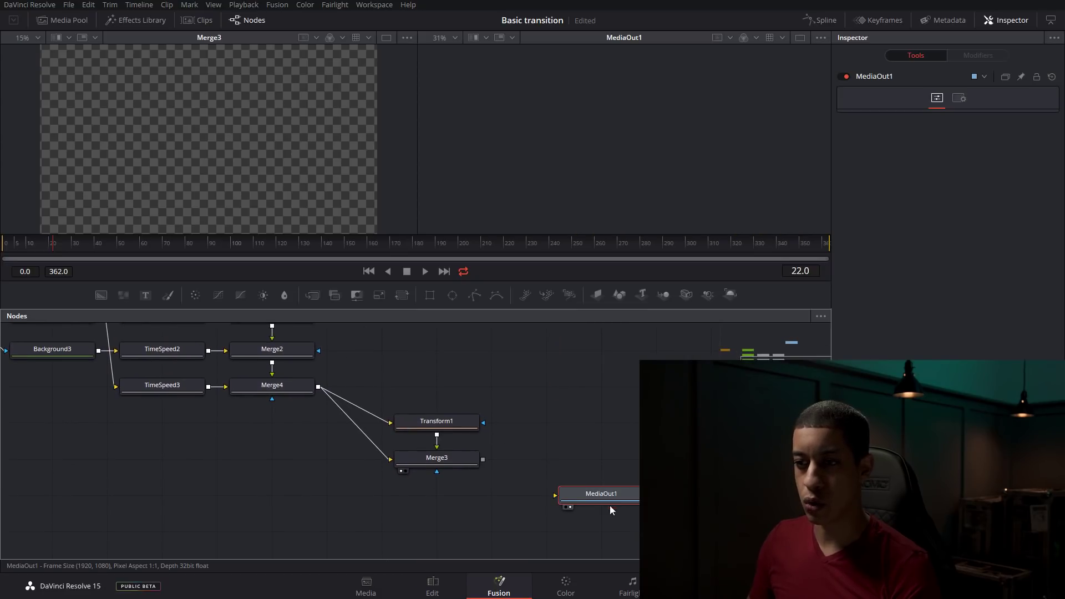
pyautogui.moveTo(482, 460); pyautogui.dragTo(561, 504)
# Step: On the Edit page, move Compound Clip 1 from Video 1 up to Video 2, starting later
pyautogui.hotkey('shift', '4')
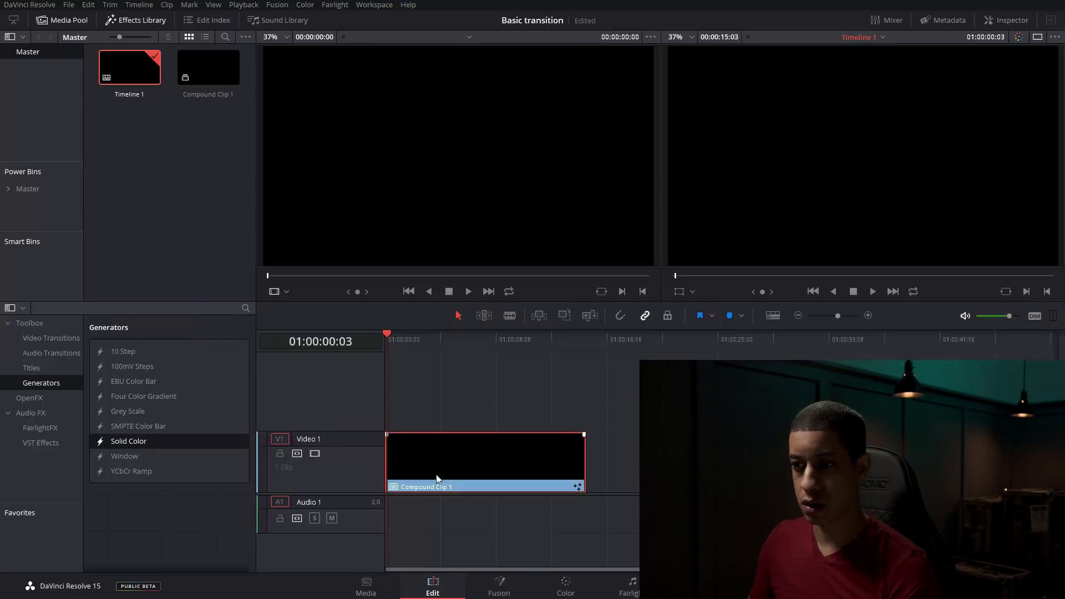
pyautogui.moveTo(410, 440); pyautogui.dragTo(568, 383)
pyautogui.click(518, 506)
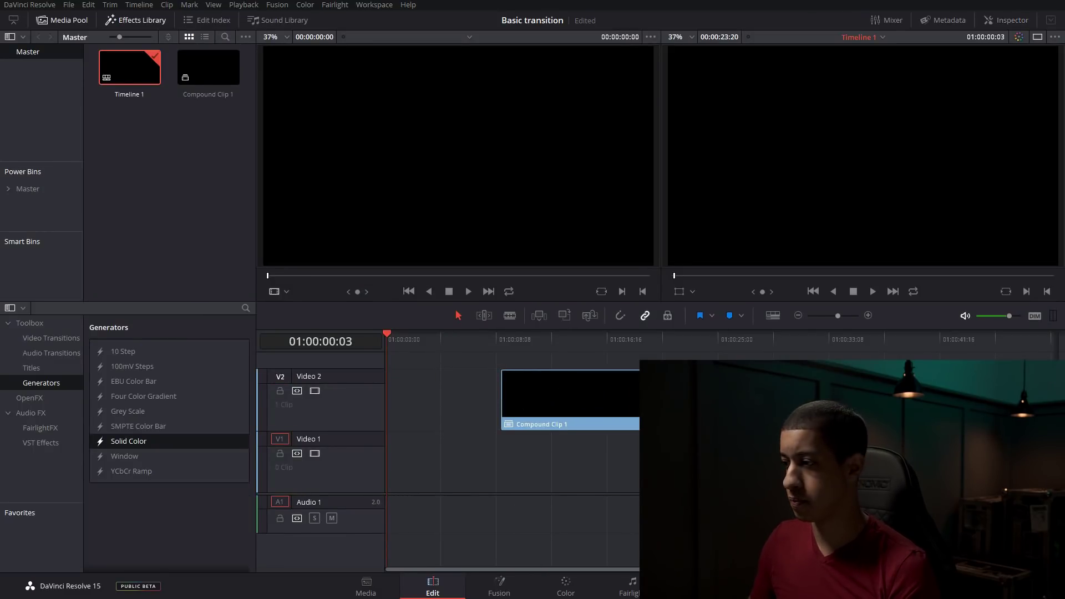